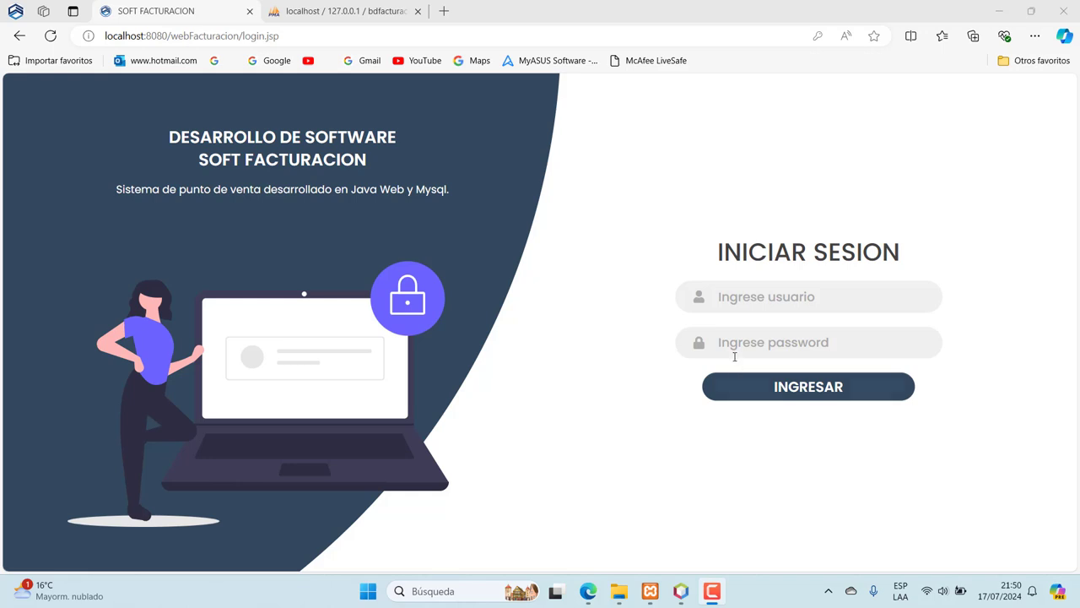
Step: Attempt to log in with the username and a wrong password, then dismiss the error
{"action": "left_click", "coordinate": [732, 305]}
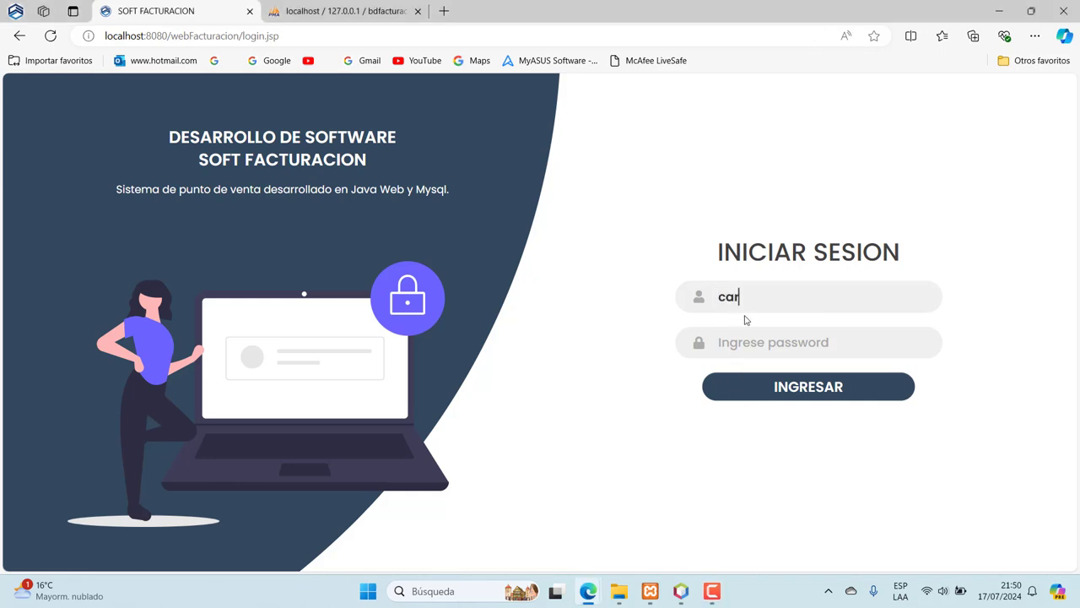
{"action": "left_click", "coordinate": [780, 391]}
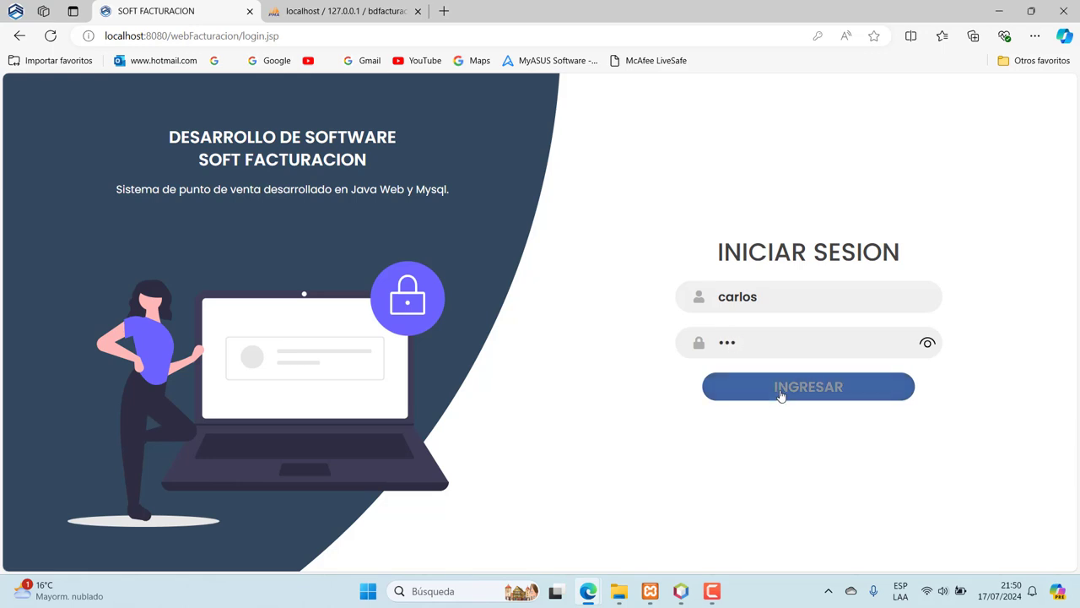
{"action": "left_click", "coordinate": [552, 409]}
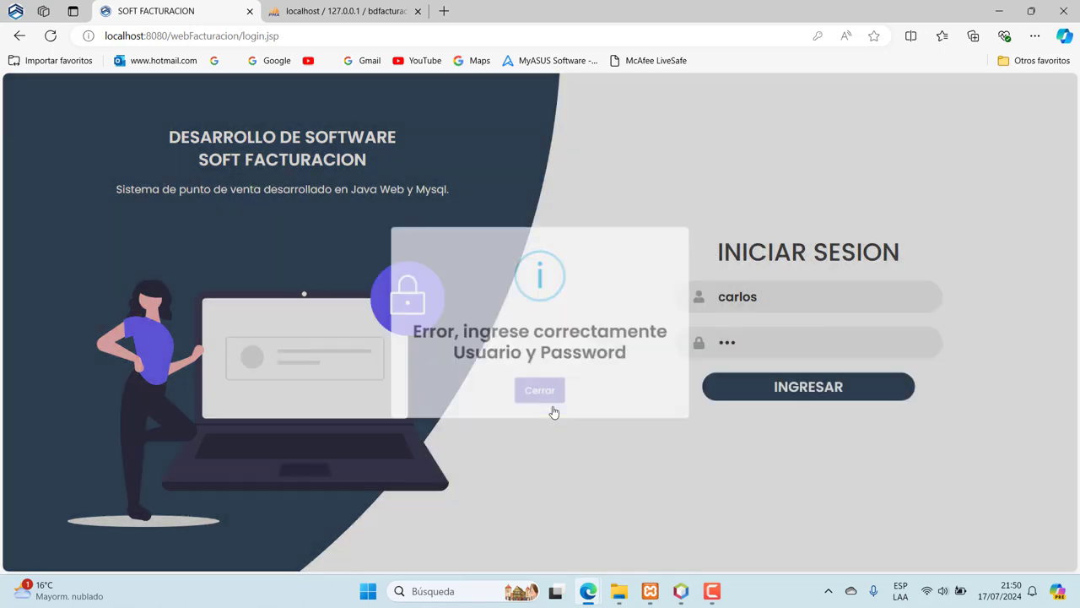
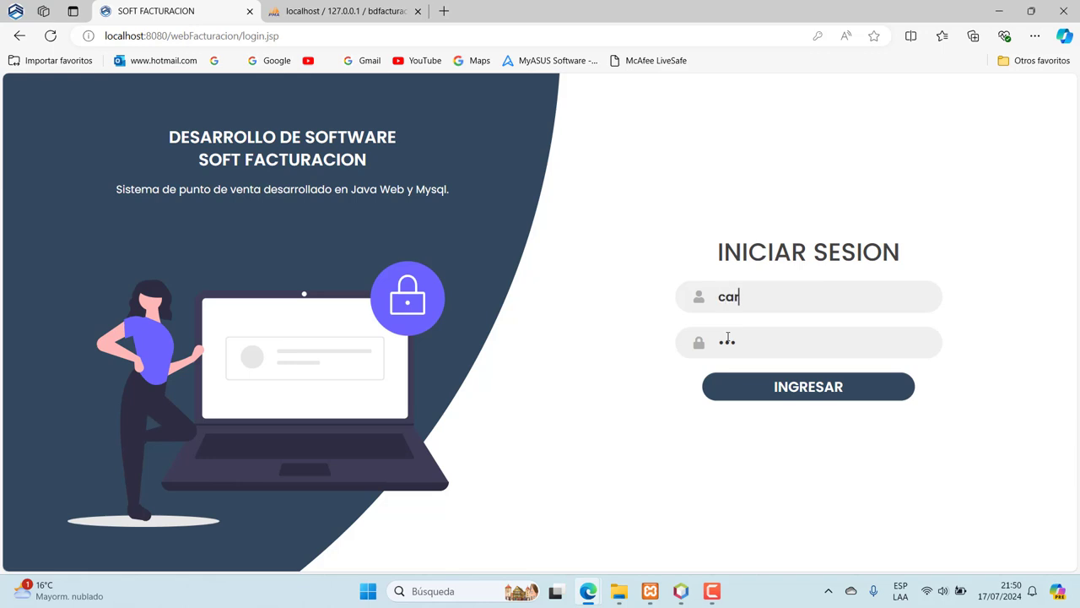
Step: Re-enter the correct password, log in, and acknowledge the Bienvenido message
{"action": "key", "text": "BackSpace"}
{"action": "key", "text": "BackSpace"}
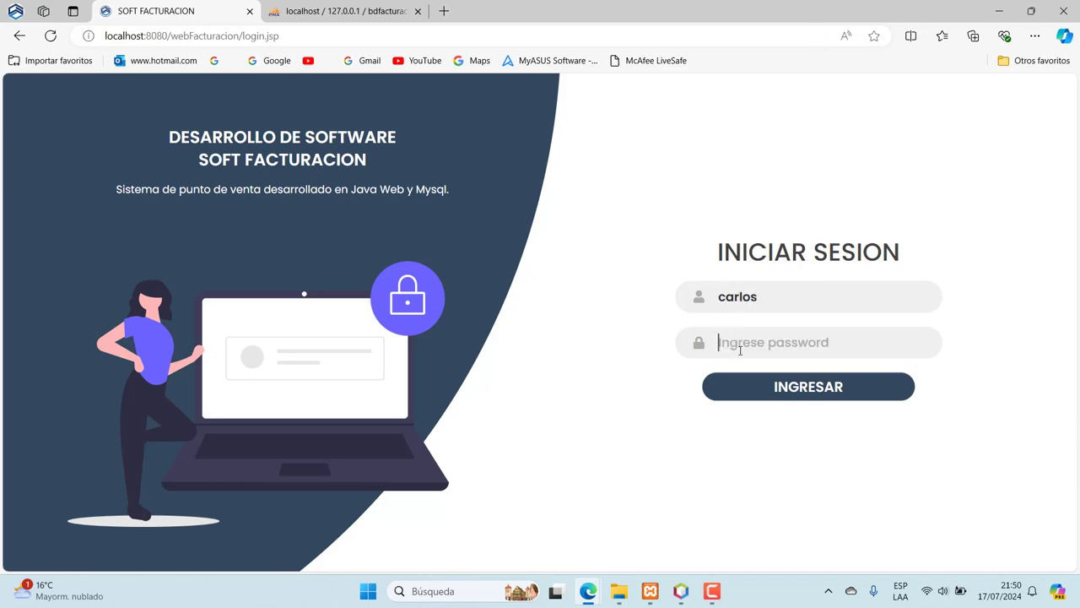
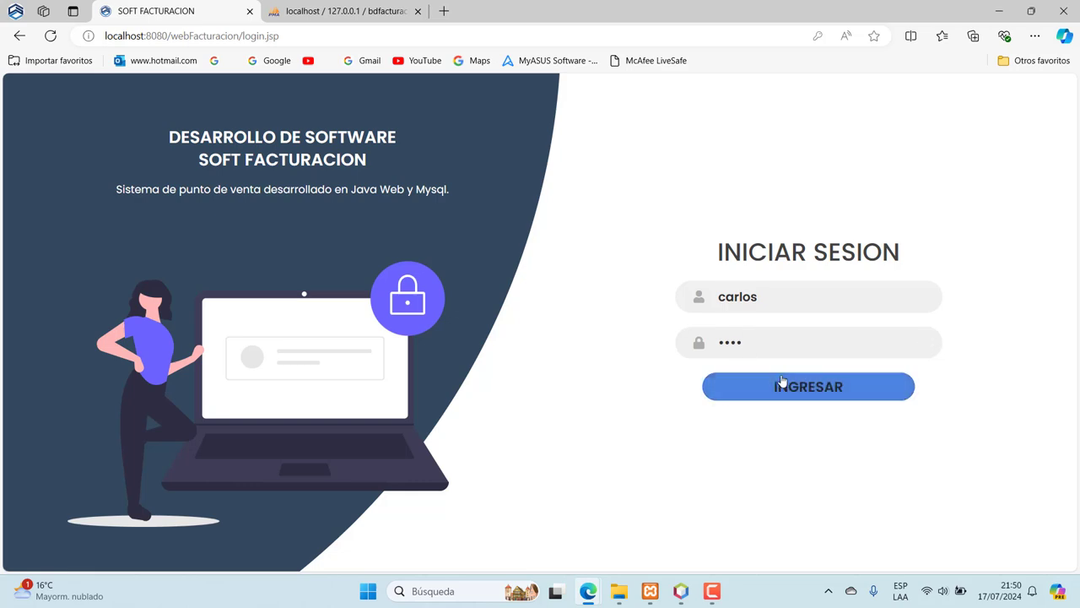
{"action": "left_click", "coordinate": [783, 382]}
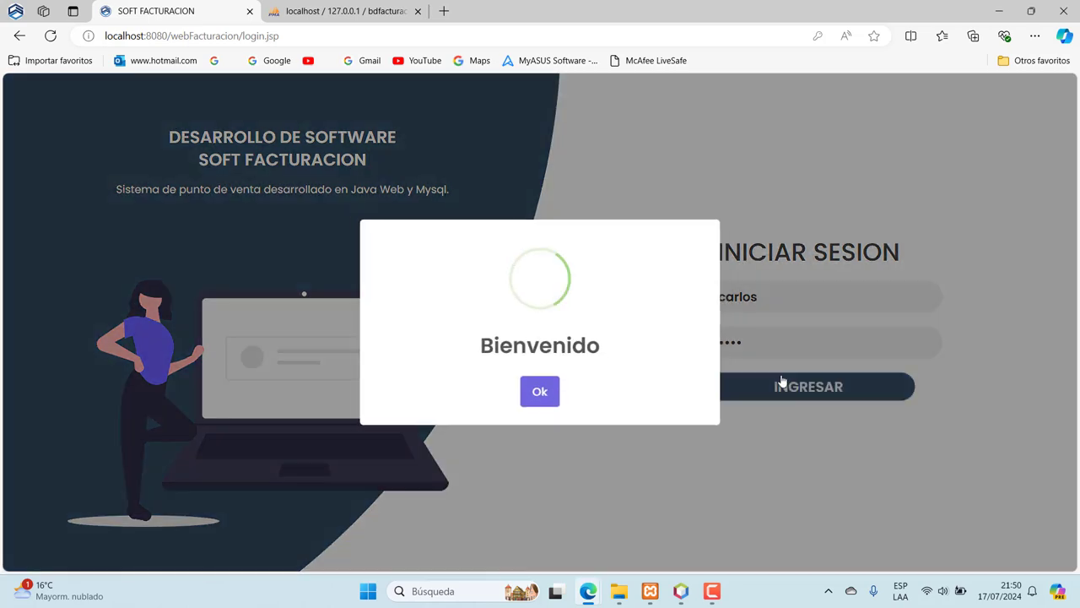
{"action": "left_click", "coordinate": [540, 391]}
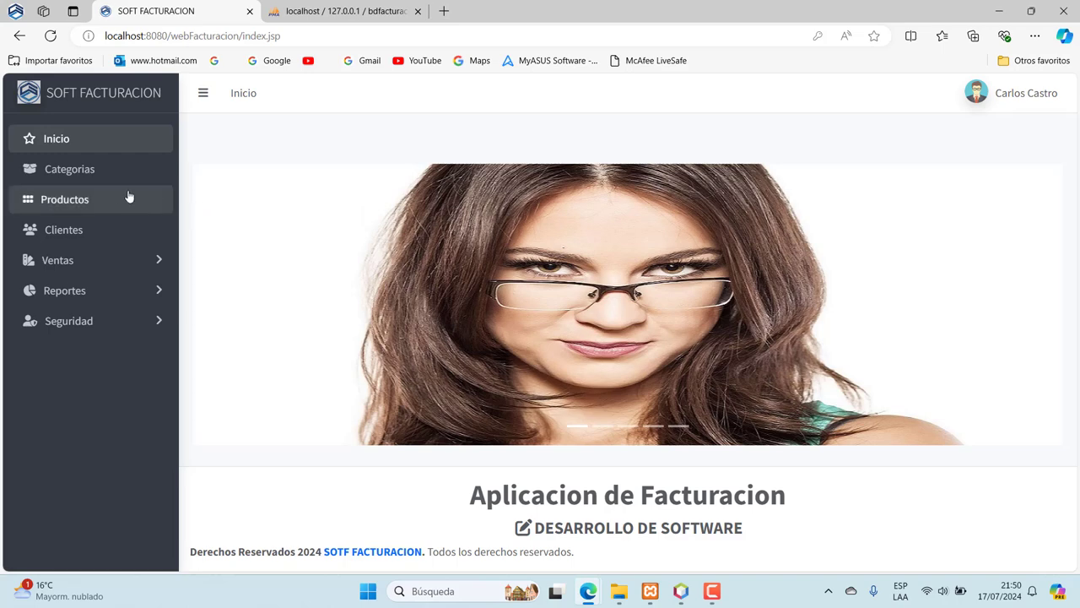
Step: Create category code 800 named TIJERAS with description TIJERAS and save it
{"action": "left_click", "coordinate": [82, 179]}
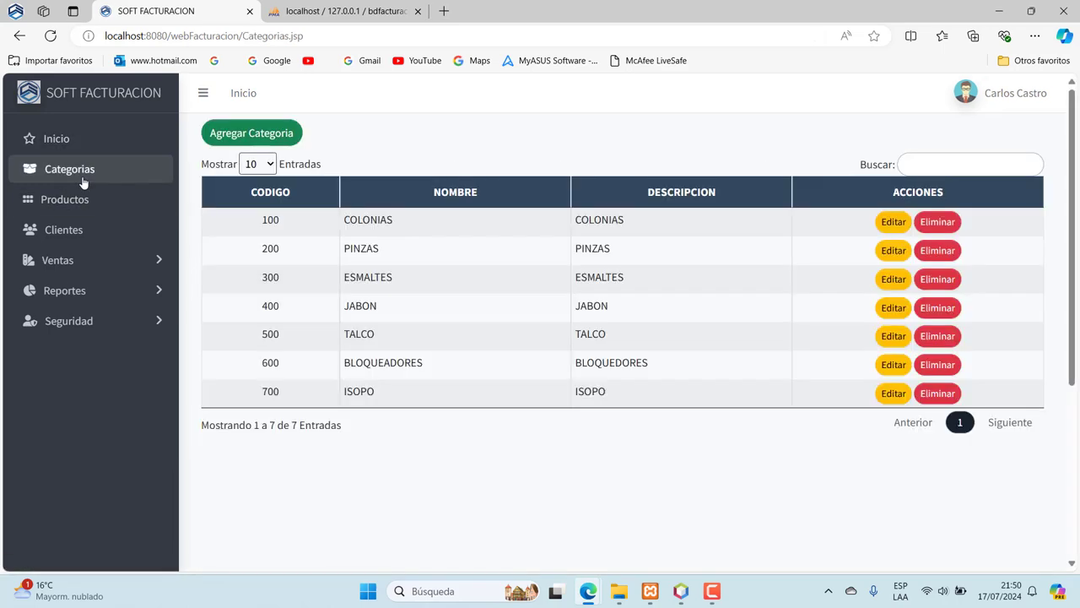
{"action": "left_click", "coordinate": [248, 136]}
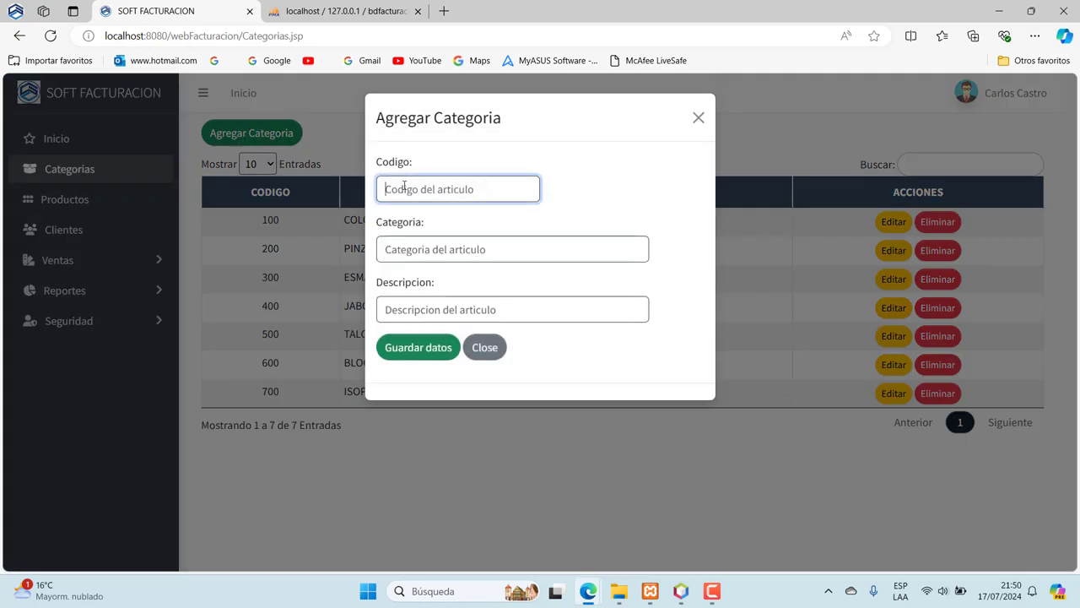
{"action": "type", "text": "8"}
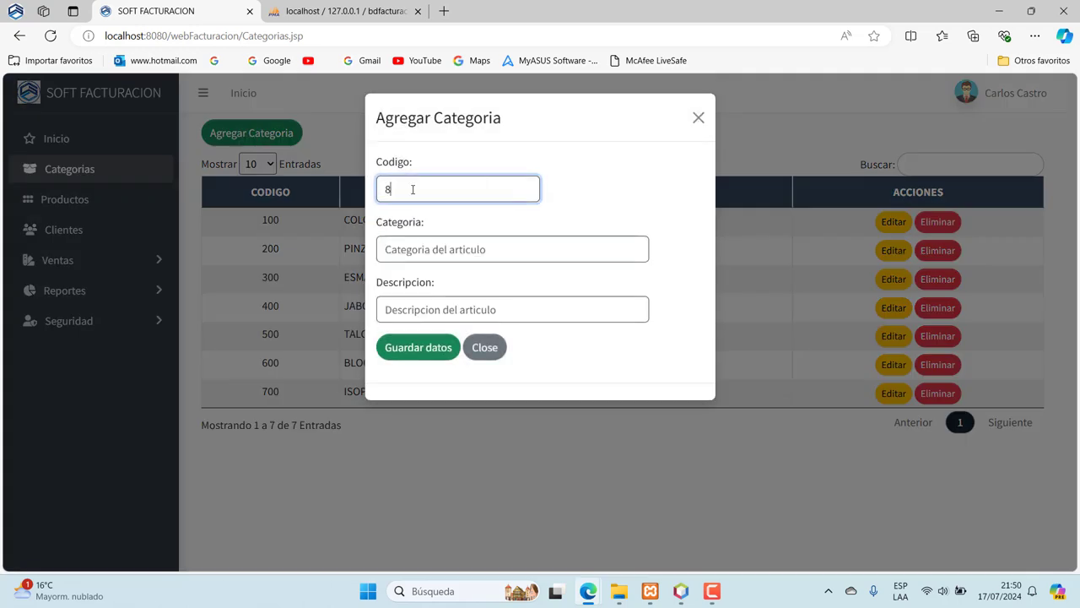
{"action": "type", "text": "00"}
{"action": "left_click", "coordinate": [394, 251]}
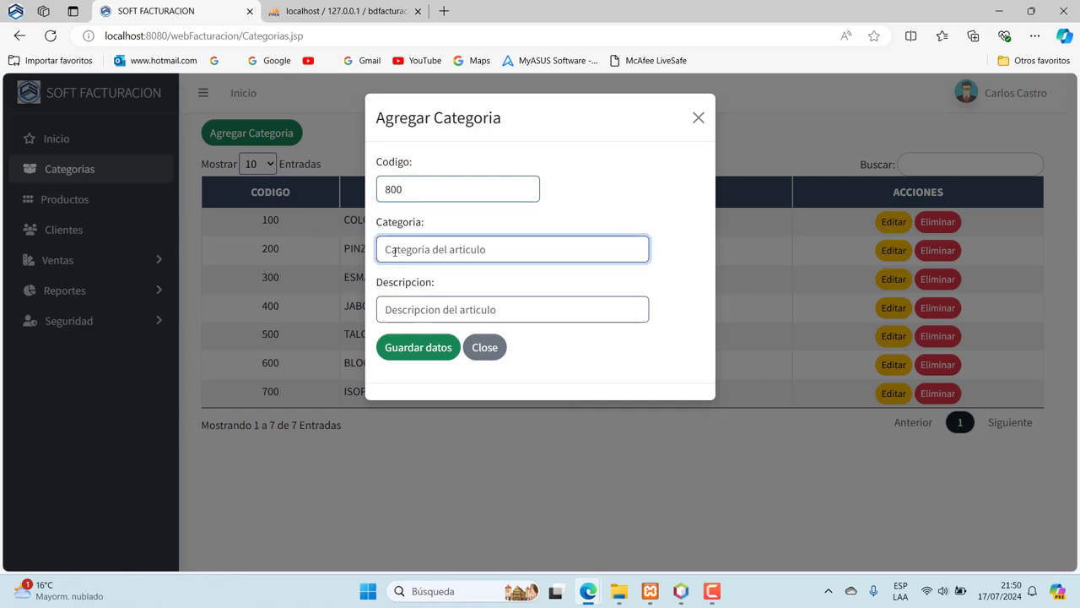
{"action": "type", "text": "TIJE"}
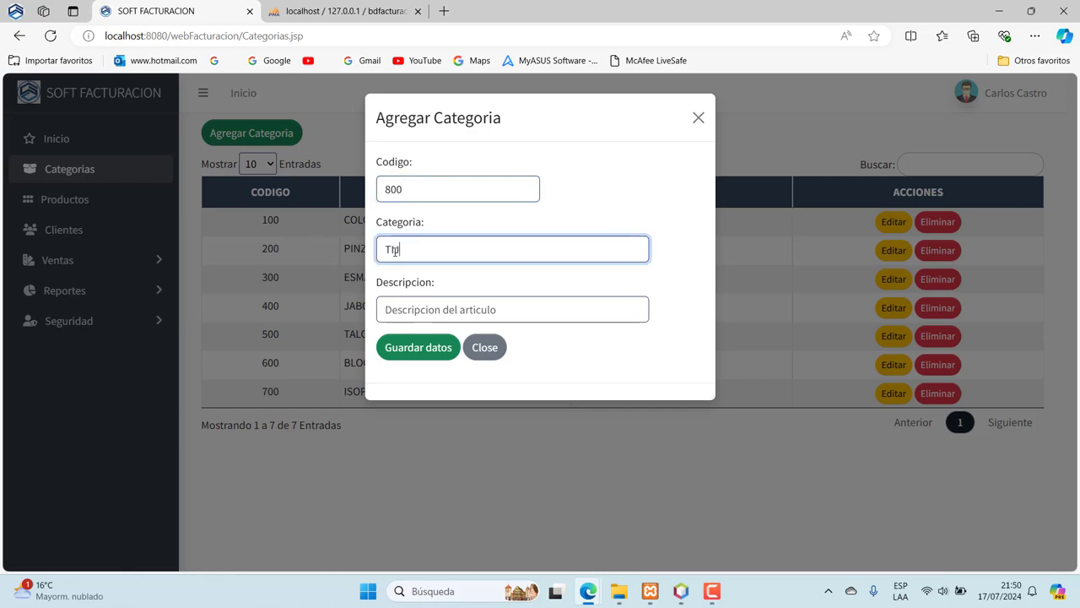
{"action": "type", "text": "RA"}
{"action": "type", "text": "S"}
{"action": "left_click", "coordinate": [432, 301]}
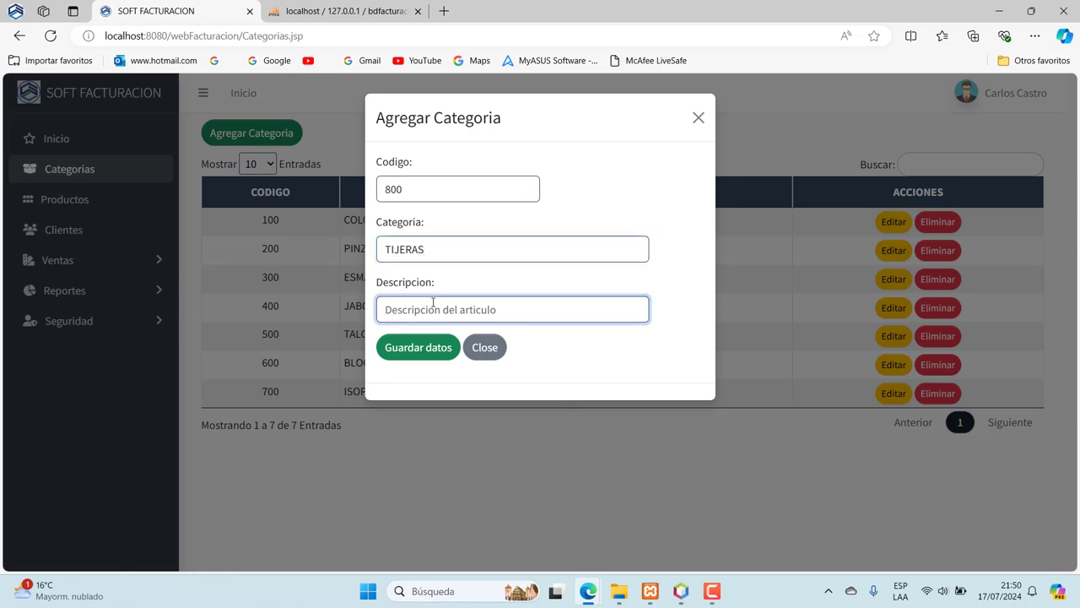
{"action": "type", "text": "TI"}
{"action": "type", "text": "RAS"}
{"action": "left_click", "coordinate": [430, 347]}
{"action": "left_click", "coordinate": [523, 400]}
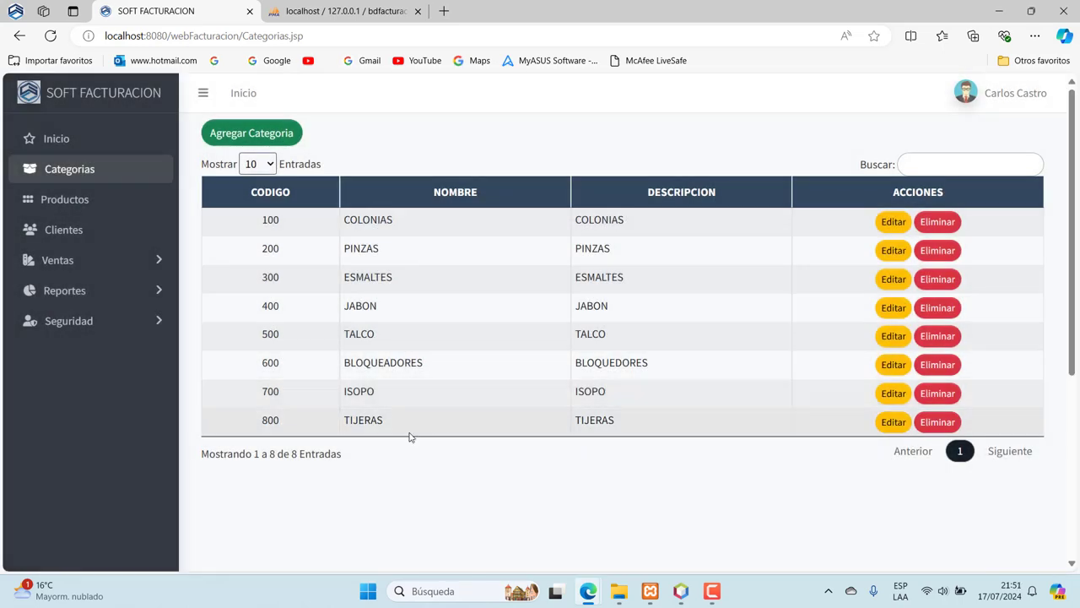
Step: In Productos, open Agregar Producto and enter code 600 with description TIJERAS
{"action": "left_click", "coordinate": [77, 206]}
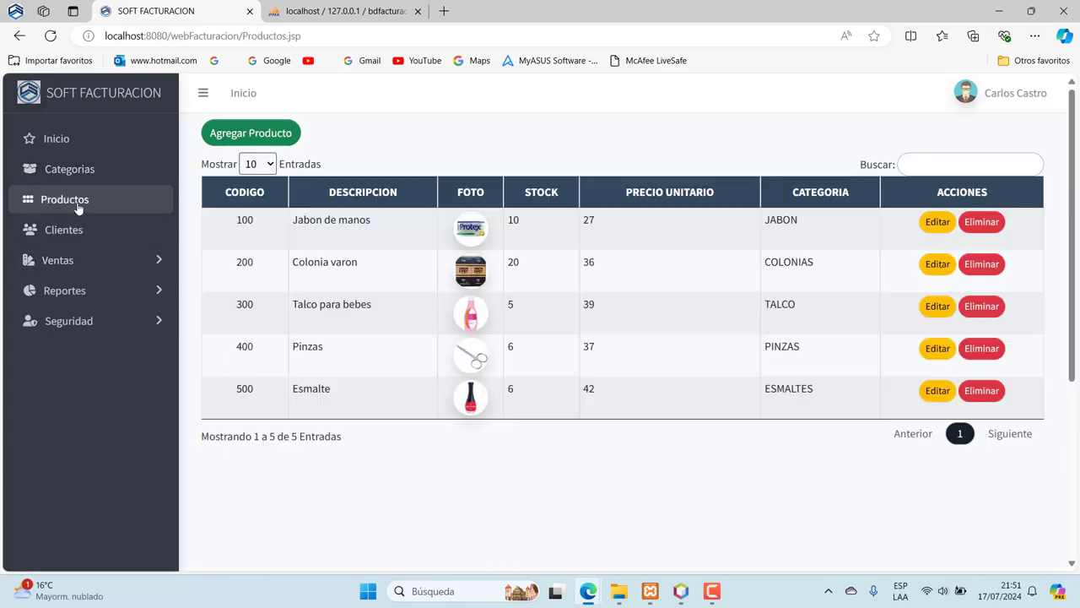
{"action": "left_click", "coordinate": [253, 144]}
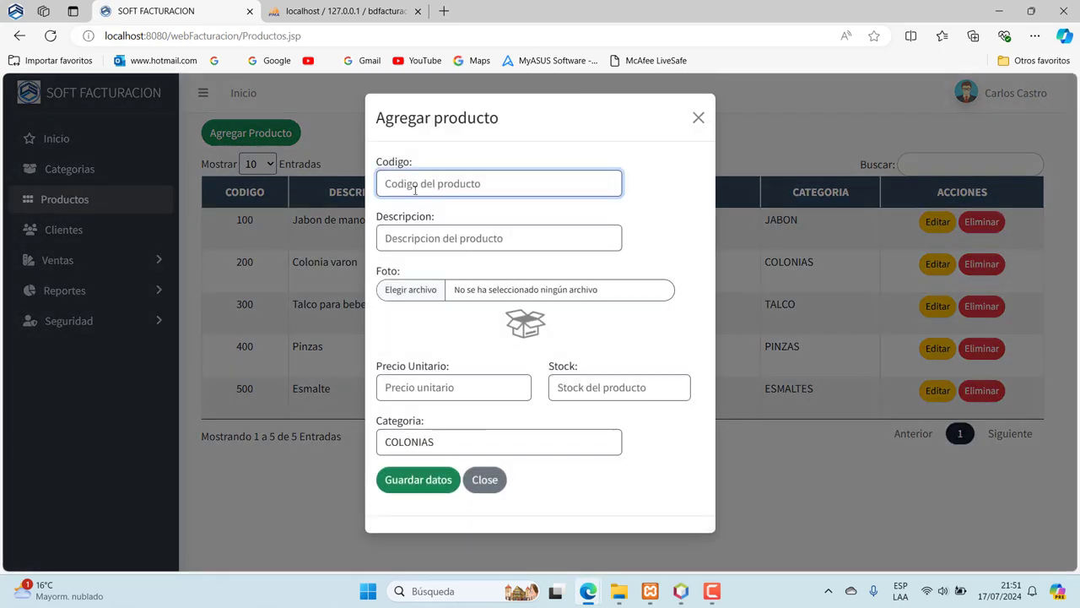
{"action": "left_click", "coordinate": [414, 186]}
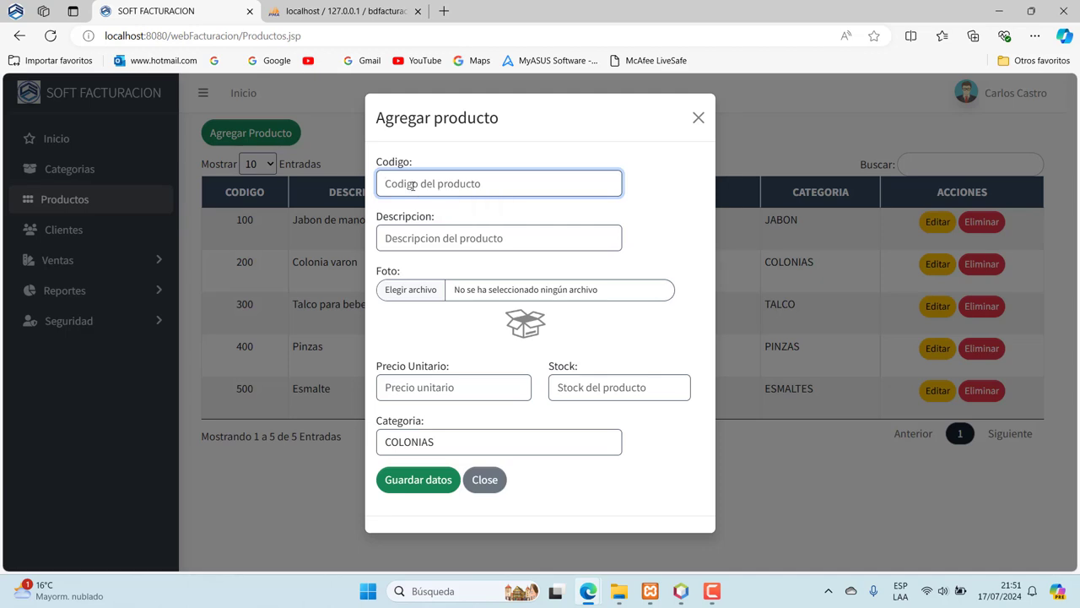
{"action": "type", "text": "600"}
{"action": "left_click", "coordinate": [405, 230]}
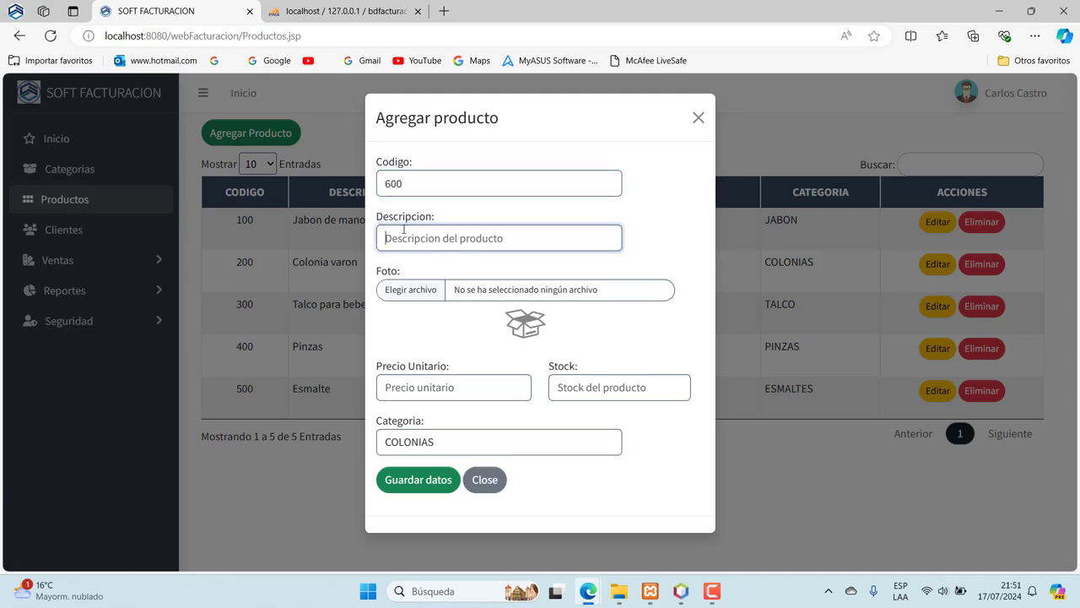
{"action": "type", "text": "tIJ"}
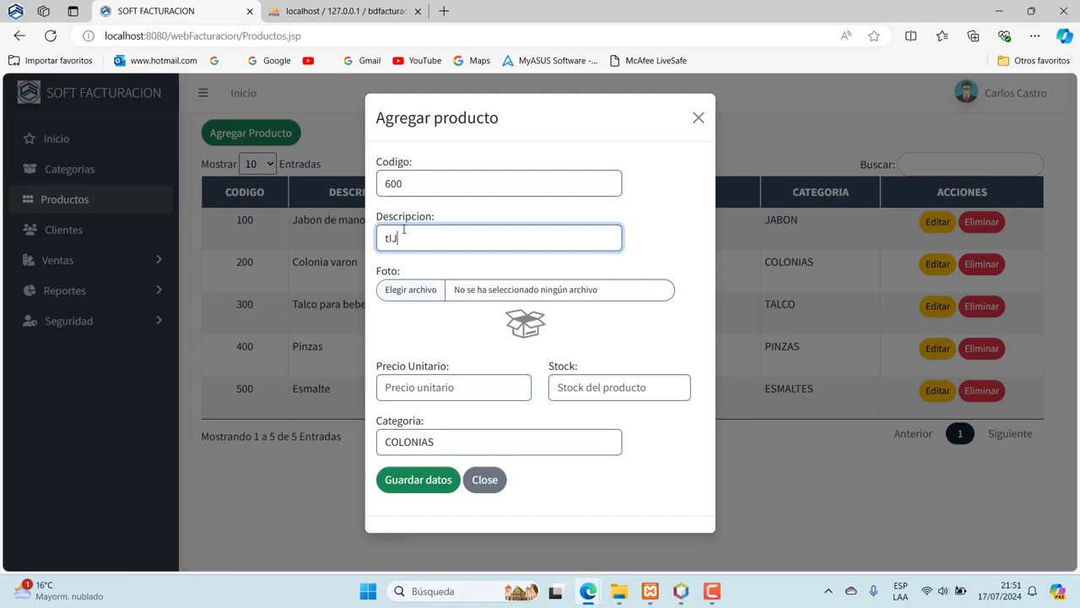
{"action": "key", "text": "BackSpace"}
{"action": "key", "text": "BackSpace"}
{"action": "key", "text": "BackSpace"}
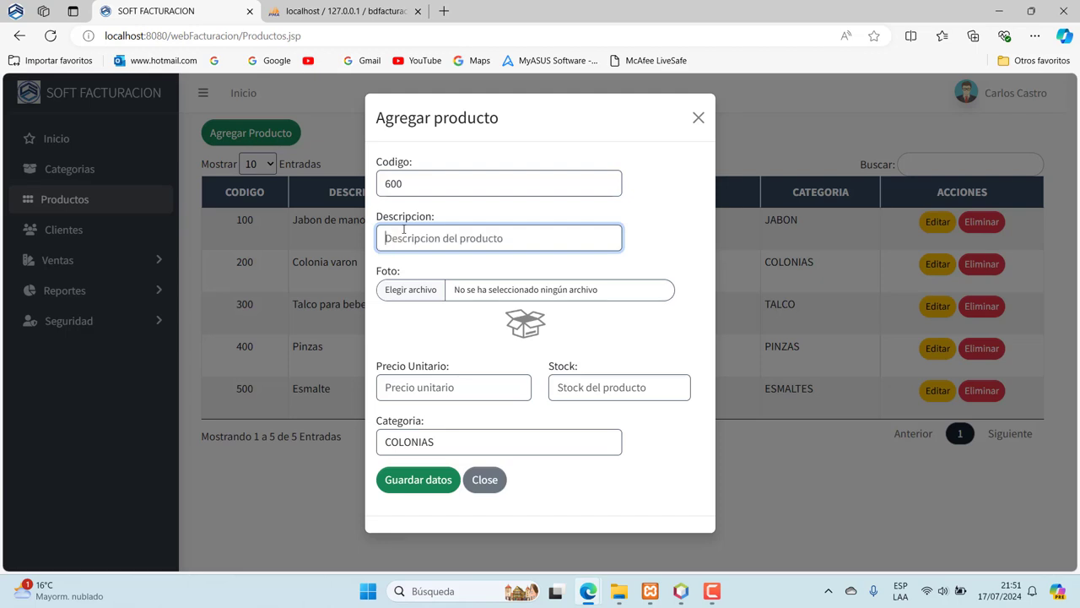
{"action": "type", "text": "t"}
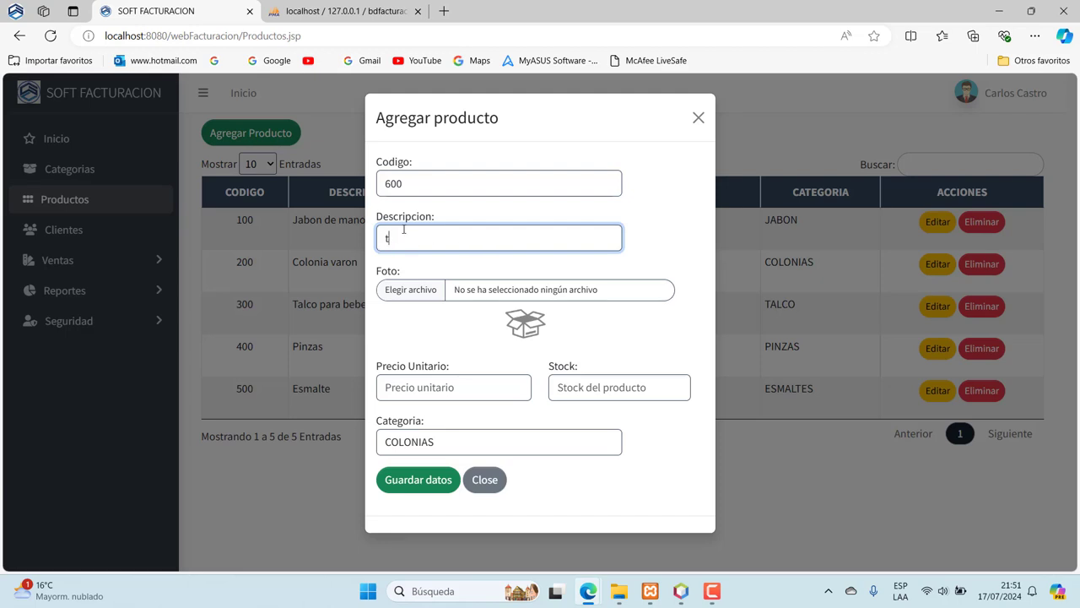
{"action": "key", "text": "BackSpace"}
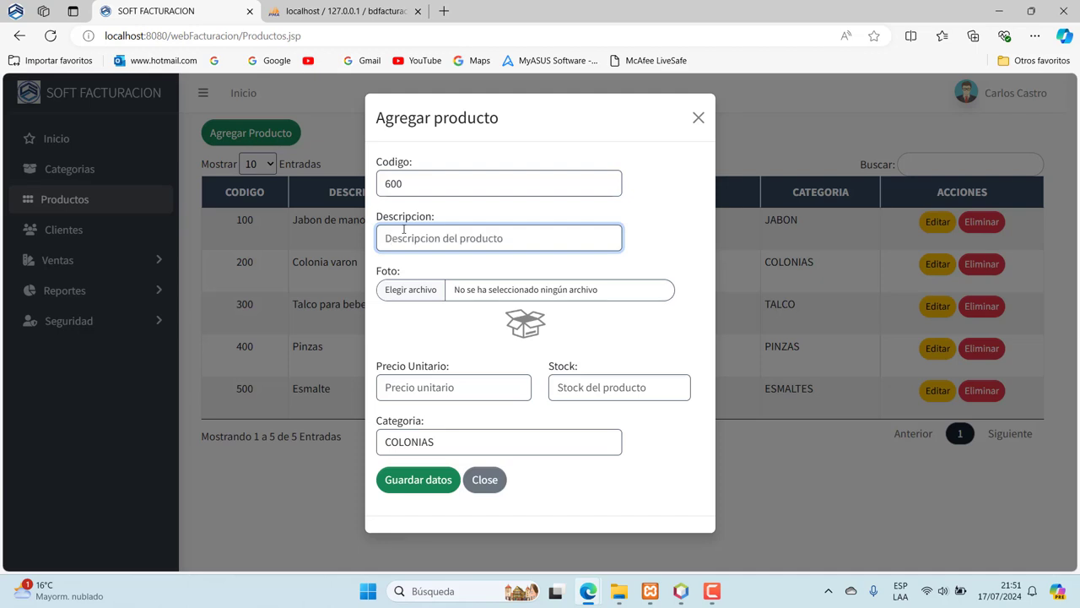
{"action": "type", "text": "TIJER"}
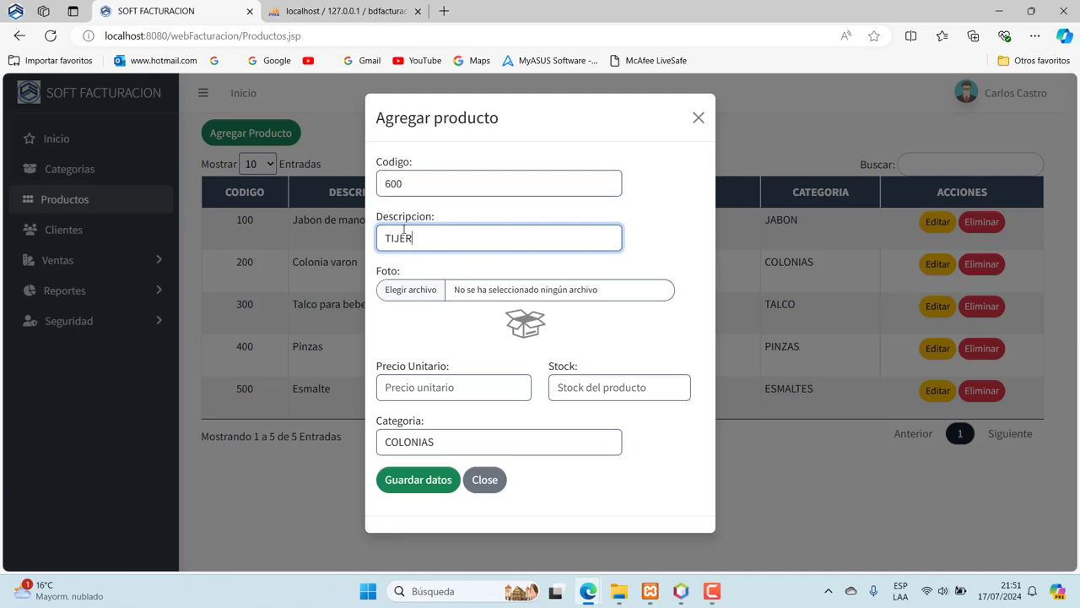
{"action": "type", "text": "AS"}
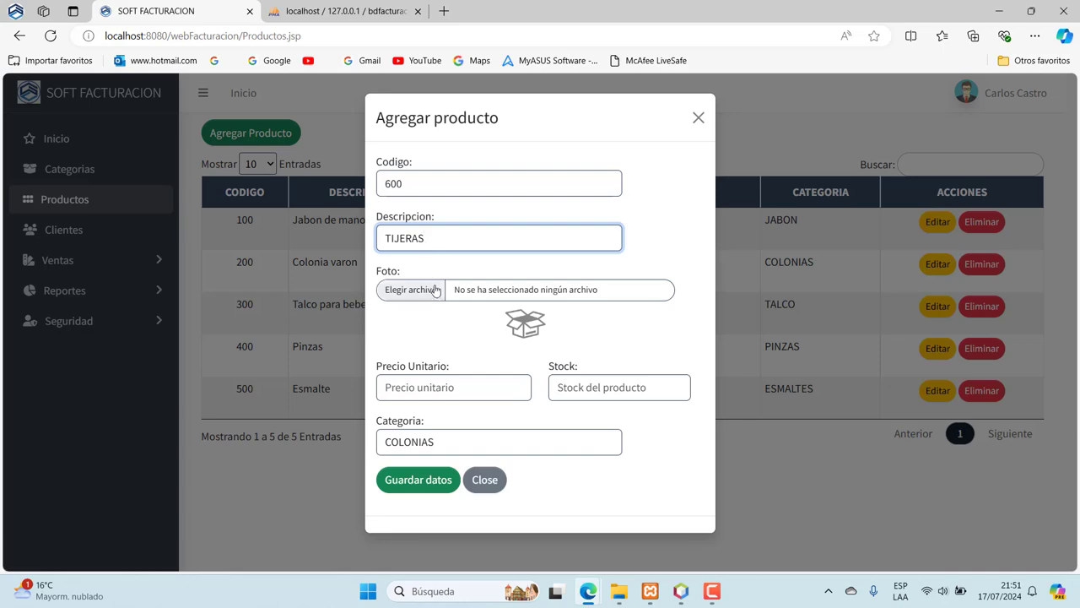
Step: Attach the photo 70-735B.jpg to the TIJERAS product
{"action": "left_click", "coordinate": [430, 289]}
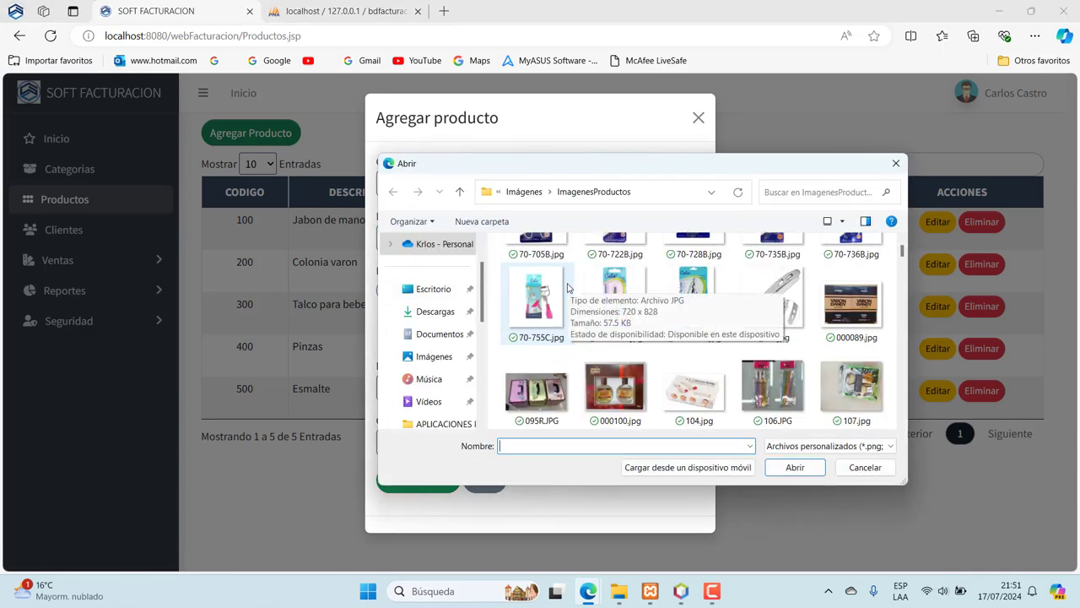
{"action": "scroll", "coordinate": [582, 292], "scroll_direction": "down", "scroll_amount": 2}
{"action": "scroll", "coordinate": [599, 291], "scroll_direction": "down", "scroll_amount": 4}
{"action": "scroll", "coordinate": [604, 291], "scroll_direction": "up", "scroll_amount": 1}
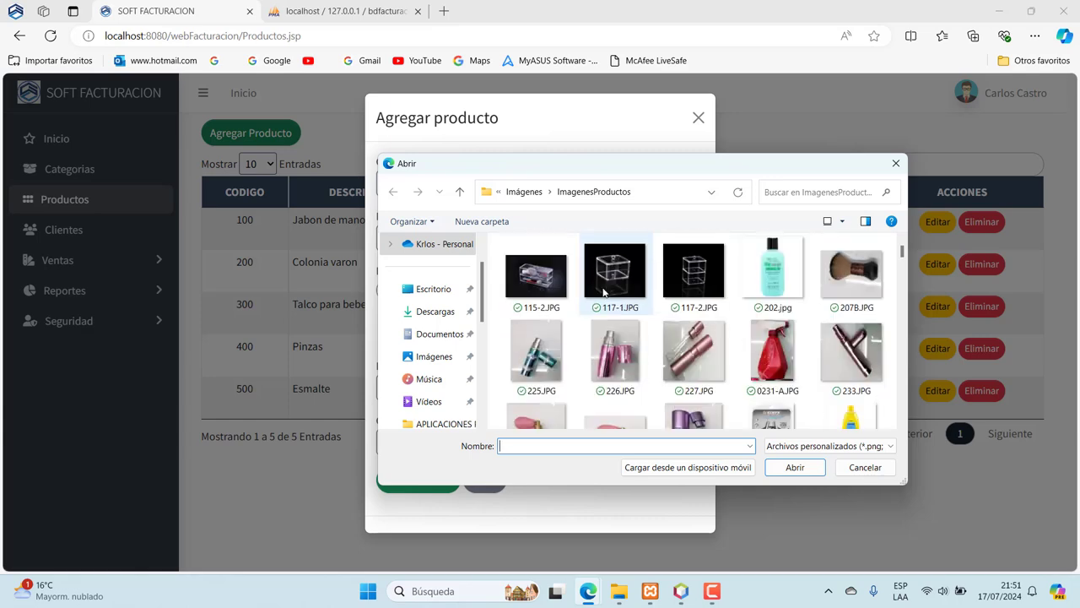
{"action": "scroll", "coordinate": [603, 291], "scroll_direction": "up", "scroll_amount": 2}
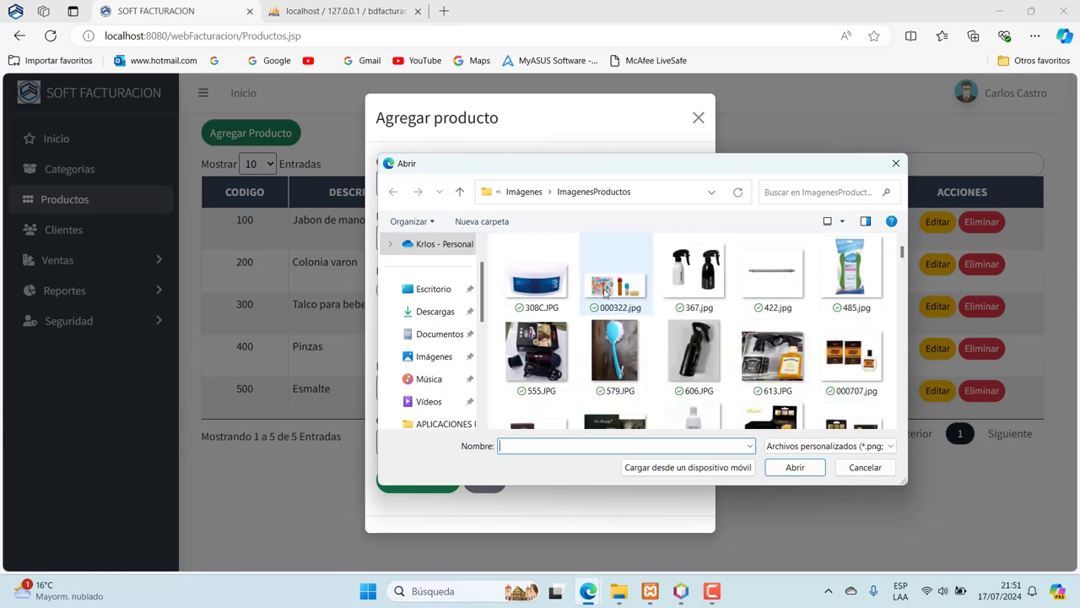
{"action": "scroll", "coordinate": [603, 291], "scroll_direction": "up", "scroll_amount": 1}
{"action": "scroll", "coordinate": [603, 291], "scroll_direction": "up", "scroll_amount": 1}
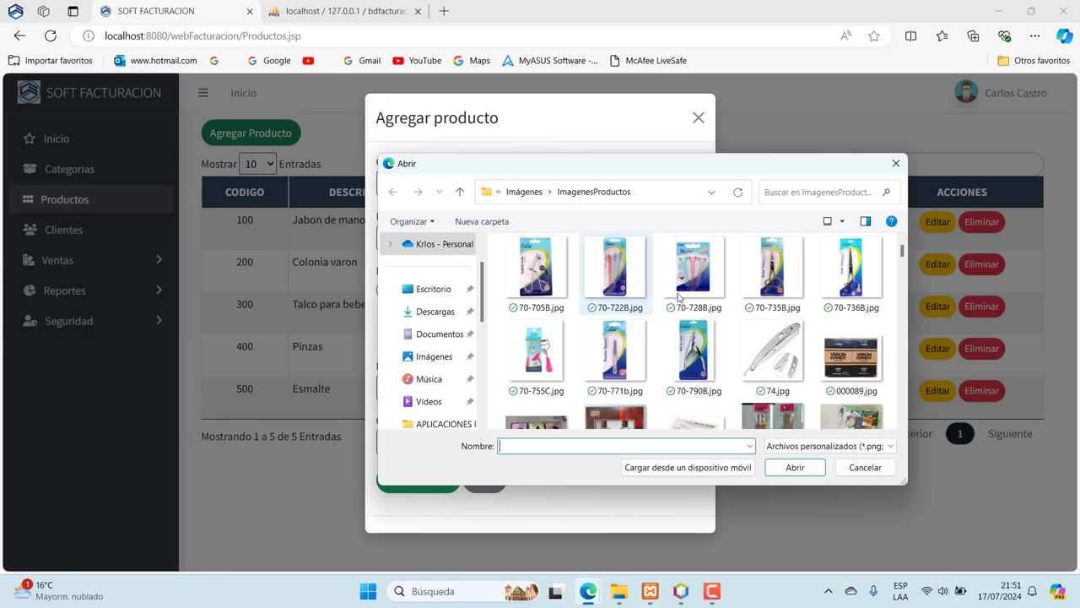
{"action": "double_click", "coordinate": [782, 269]}
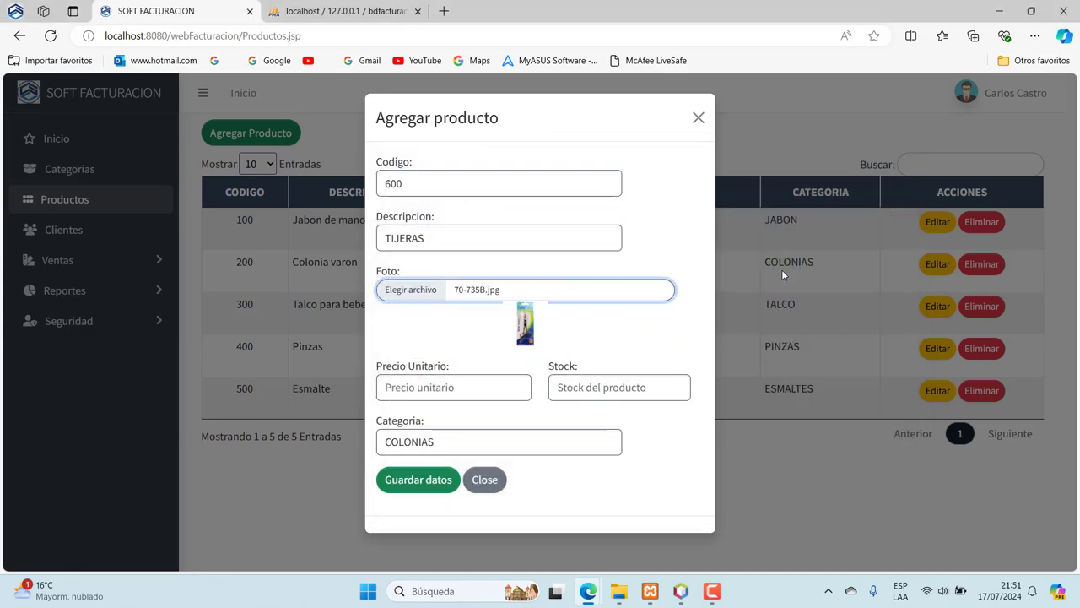
Step: Set unit price 5, stock 30 and category TIJERAS, then save the product
{"action": "left_click", "coordinate": [454, 387]}
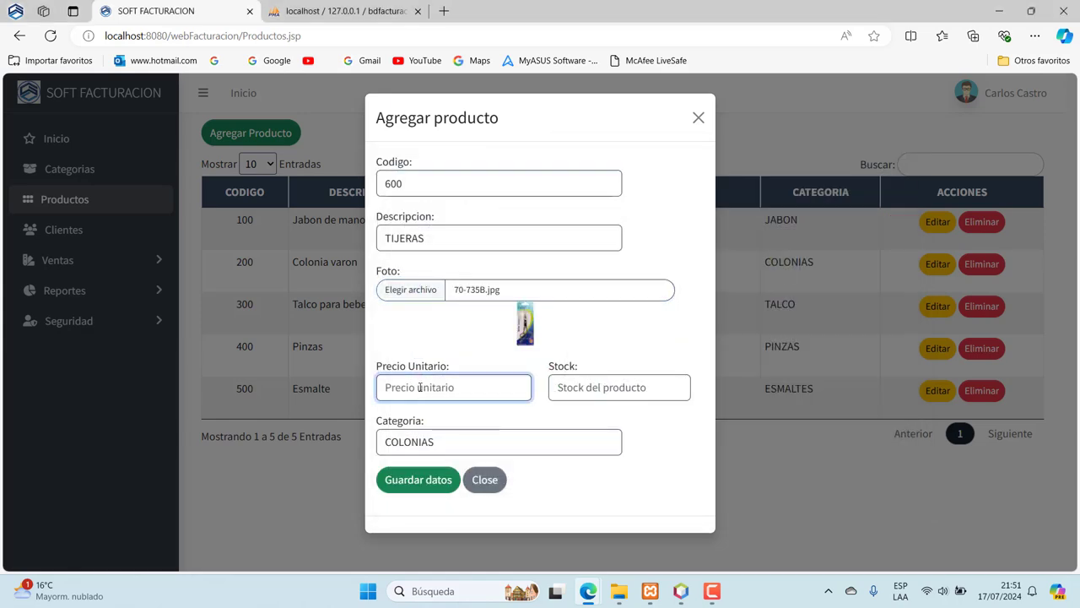
{"action": "type", "text": "5"}
{"action": "left_click", "coordinate": [565, 385]}
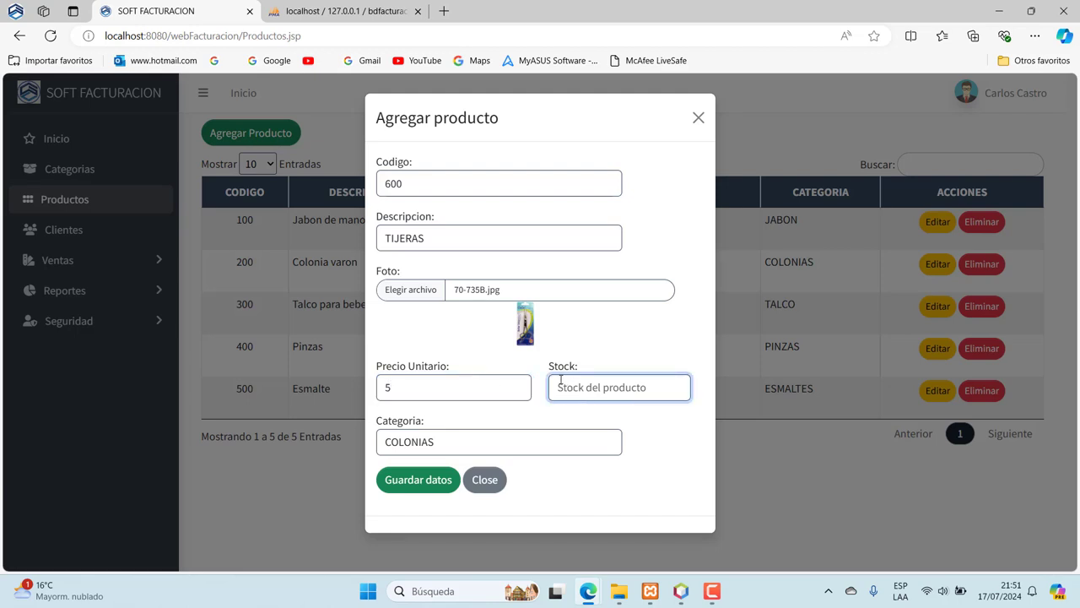
{"action": "type", "text": "30"}
{"action": "left_click", "coordinate": [435, 442]}
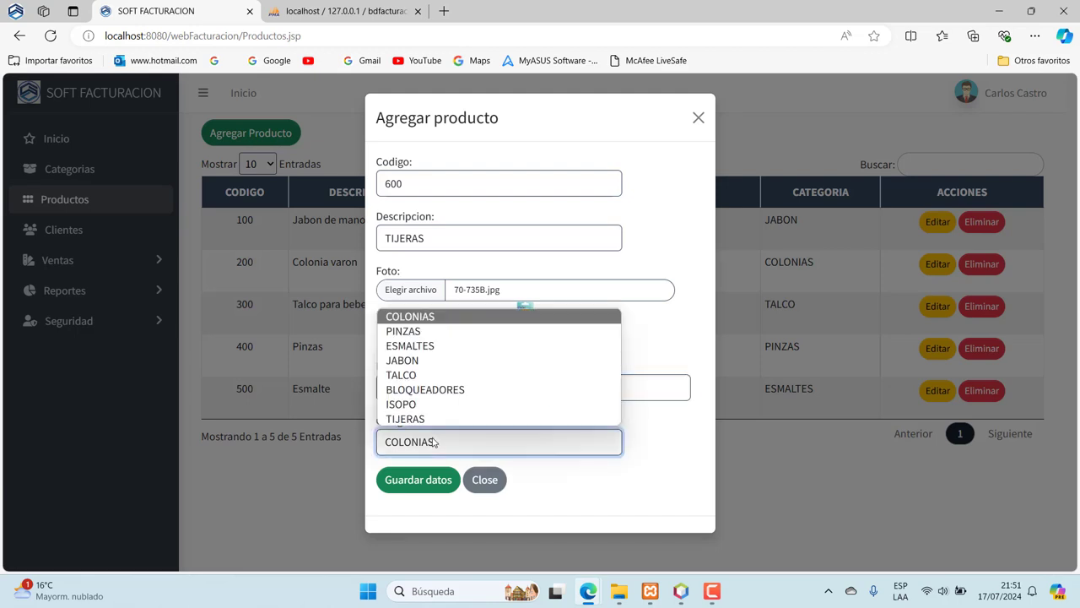
{"action": "left_click", "coordinate": [414, 420]}
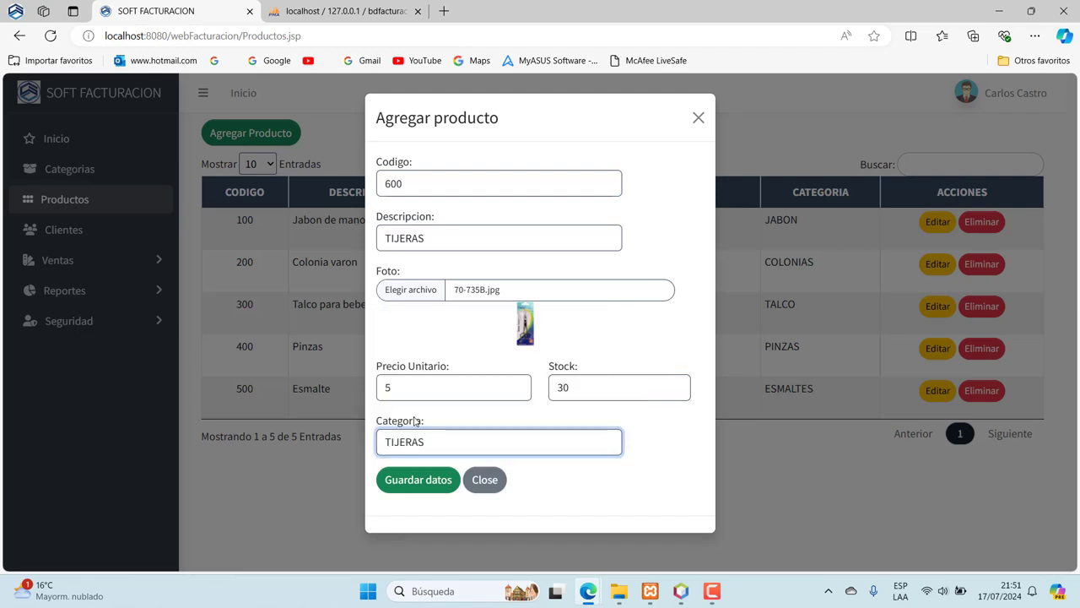
{"action": "left_click", "coordinate": [422, 479]}
{"action": "left_click", "coordinate": [530, 398]}
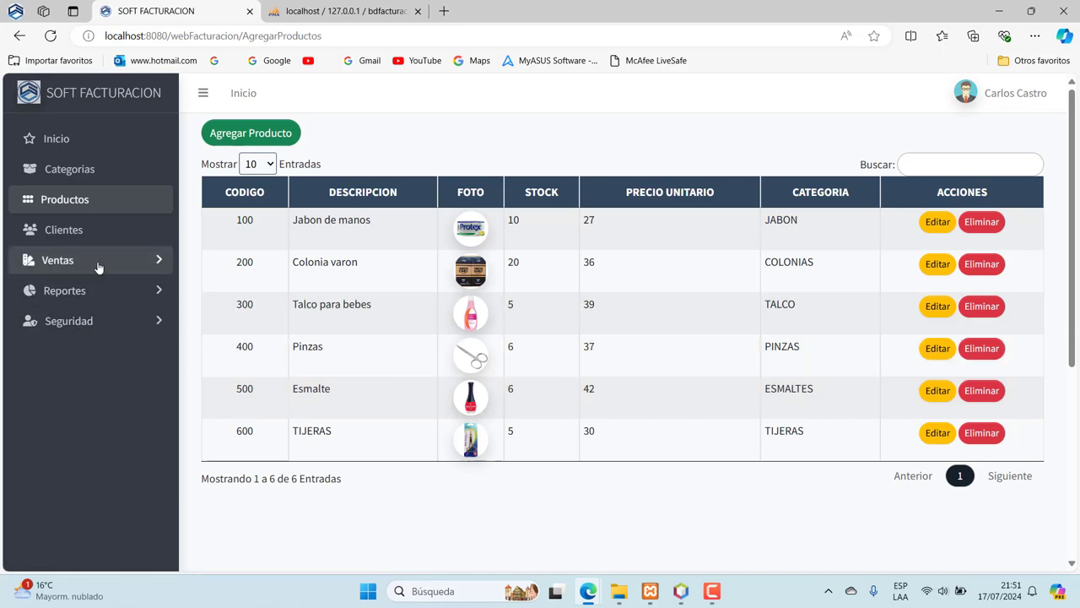
Step: In Clientes, start a new client and enter its code and full name
{"action": "left_click", "coordinate": [76, 240]}
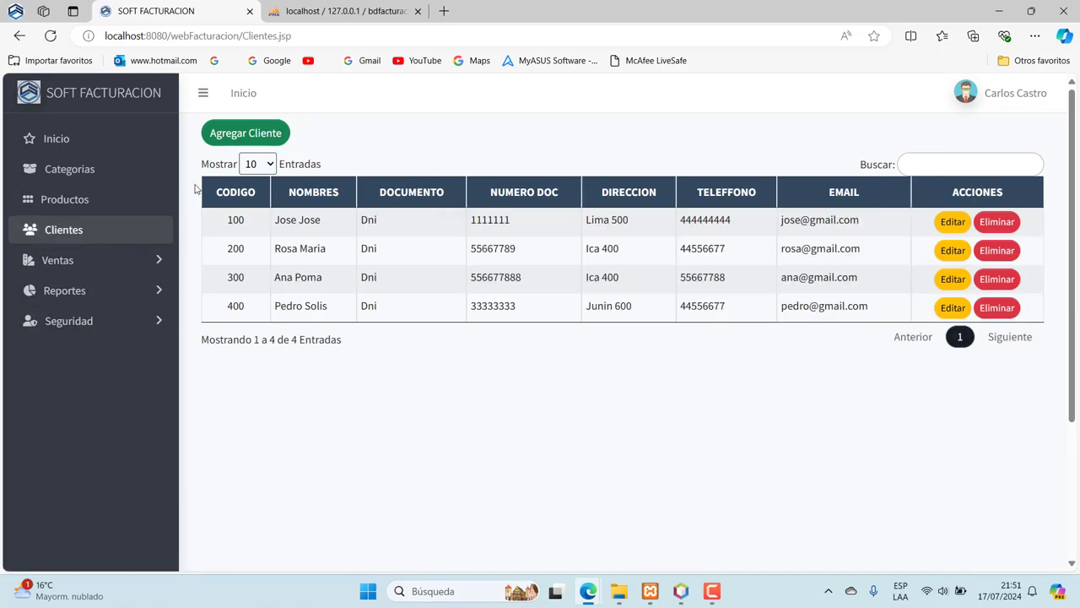
{"action": "left_click", "coordinate": [224, 135]}
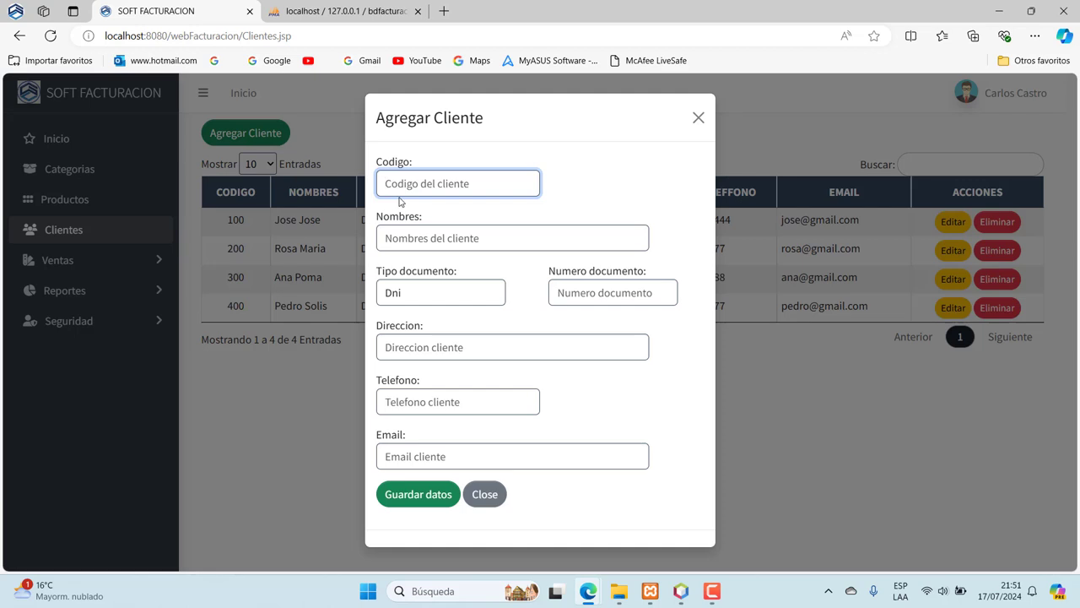
{"action": "type", "text": "500"}
{"action": "left_click", "coordinate": [408, 233]}
{"action": "type", "text": "c"}
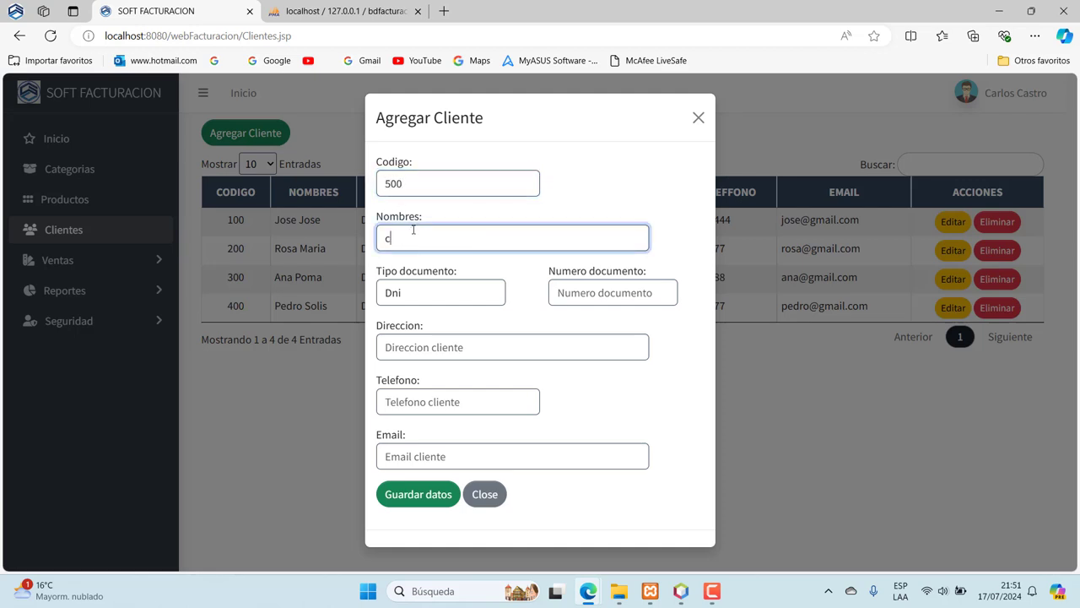
{"action": "type", "text": "ARLOS"}
{"action": "key", "text": "BackSpace"}
{"action": "key", "text": "BackSpace"}
{"action": "type", "text": "cA"}
{"action": "key", "text": "BackSpace"}
{"action": "key", "text": "BackSpace"}
Step: Fill in the client's DNI number, address, phone and e-mail, then save the client
{"action": "left_click", "coordinate": [565, 288]}
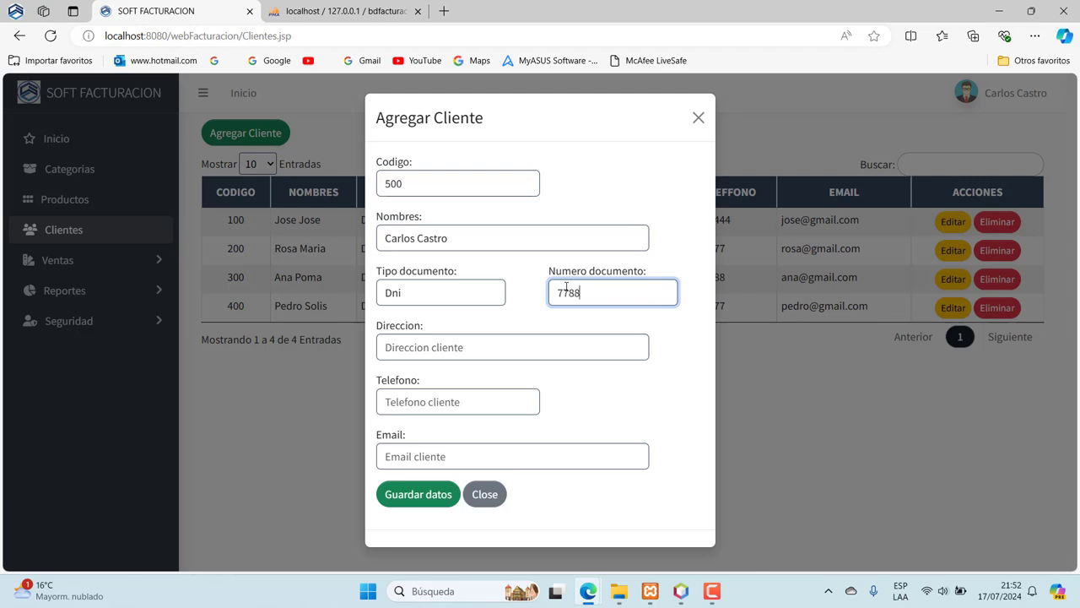
{"action": "left_click", "coordinate": [449, 348]}
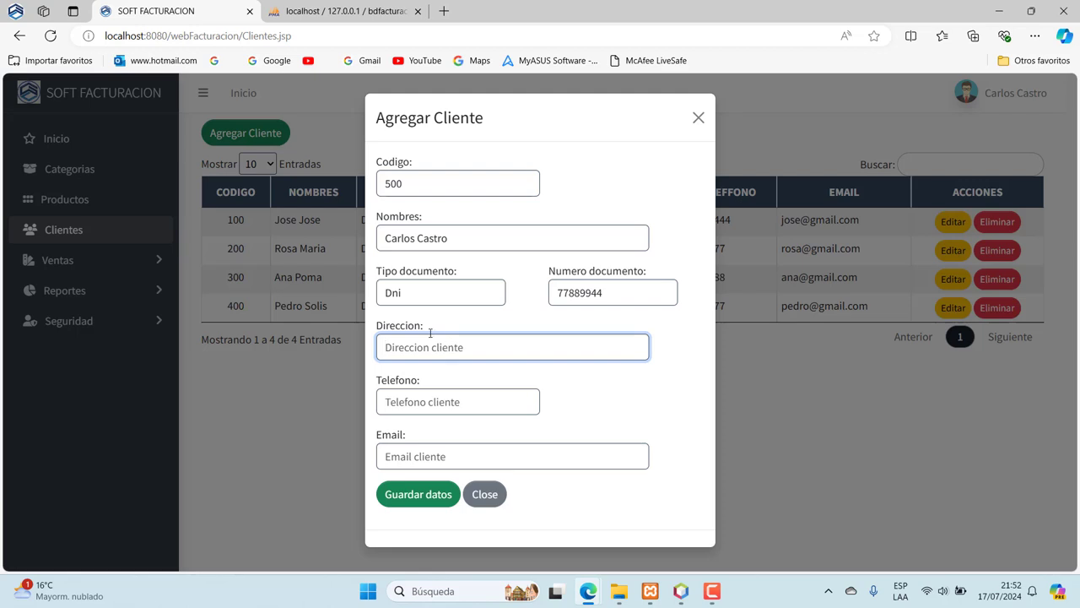
{"action": "left_click", "coordinate": [411, 396]}
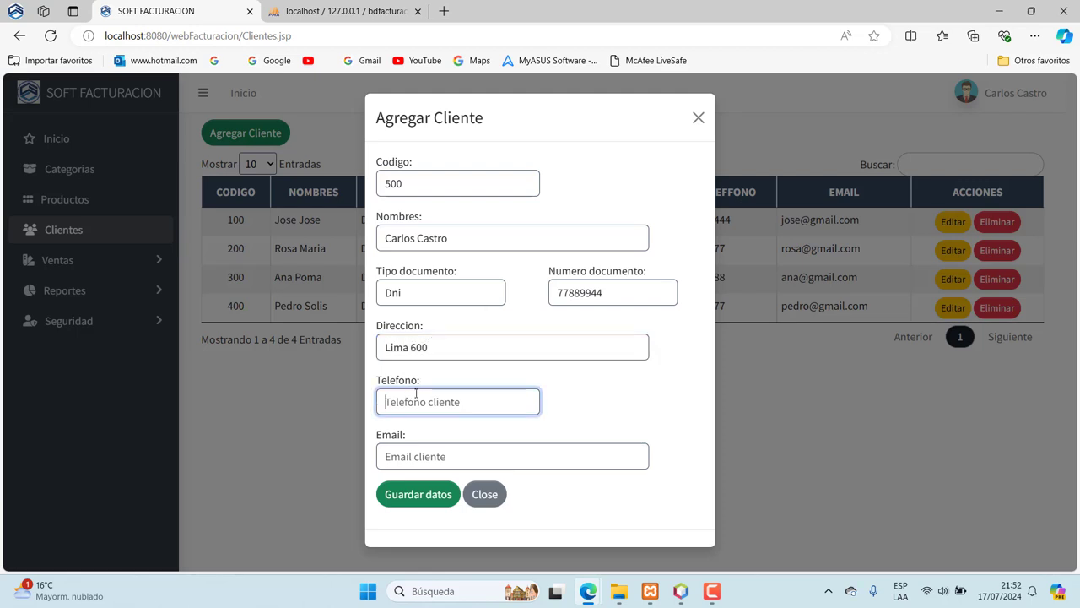
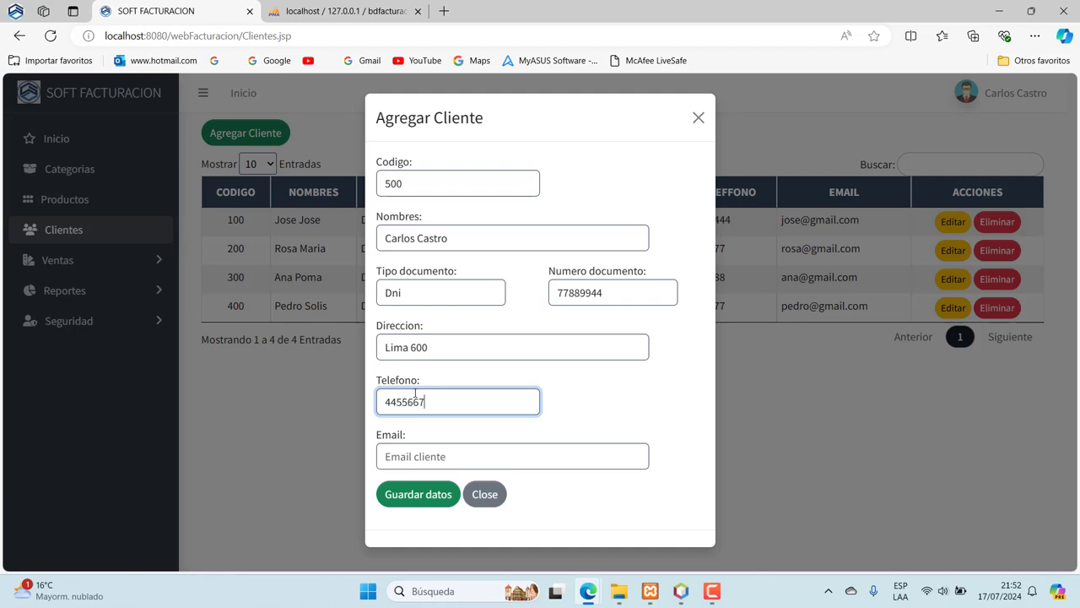
{"action": "left_click", "coordinate": [406, 456]}
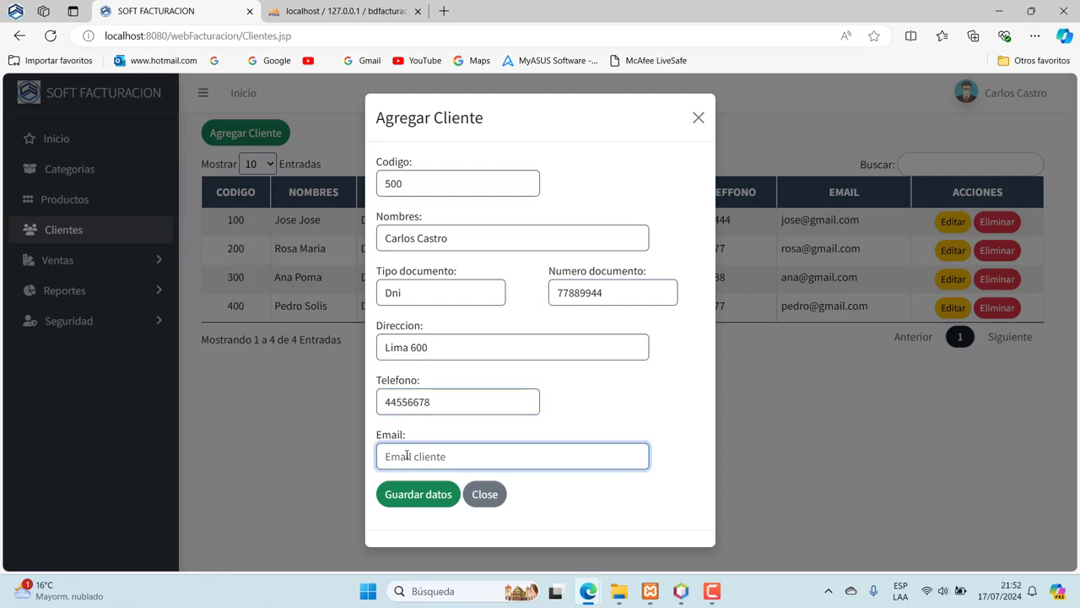
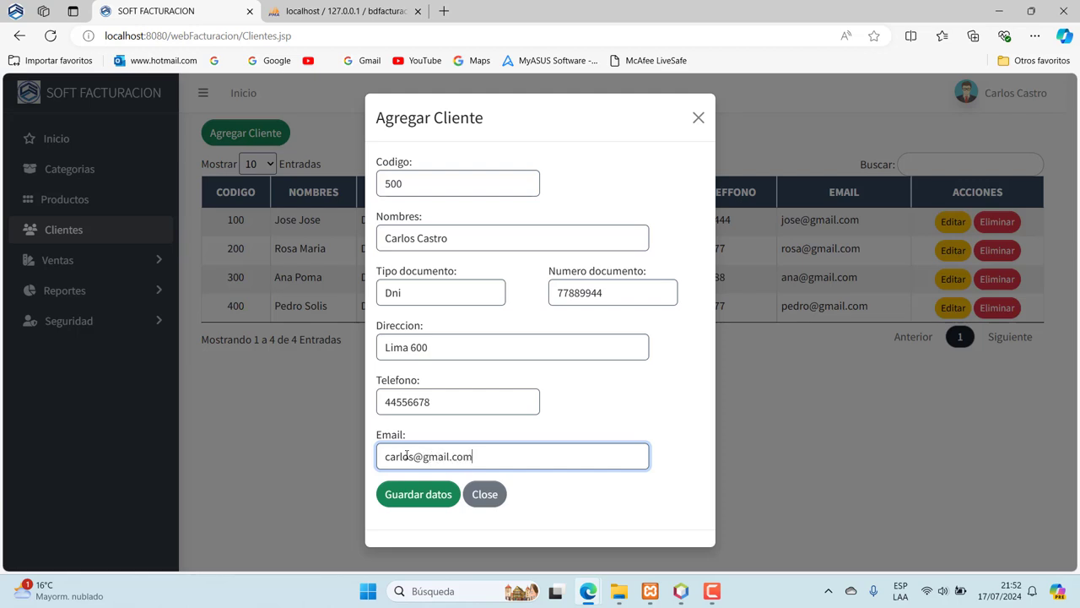
{"action": "left_click", "coordinate": [411, 492]}
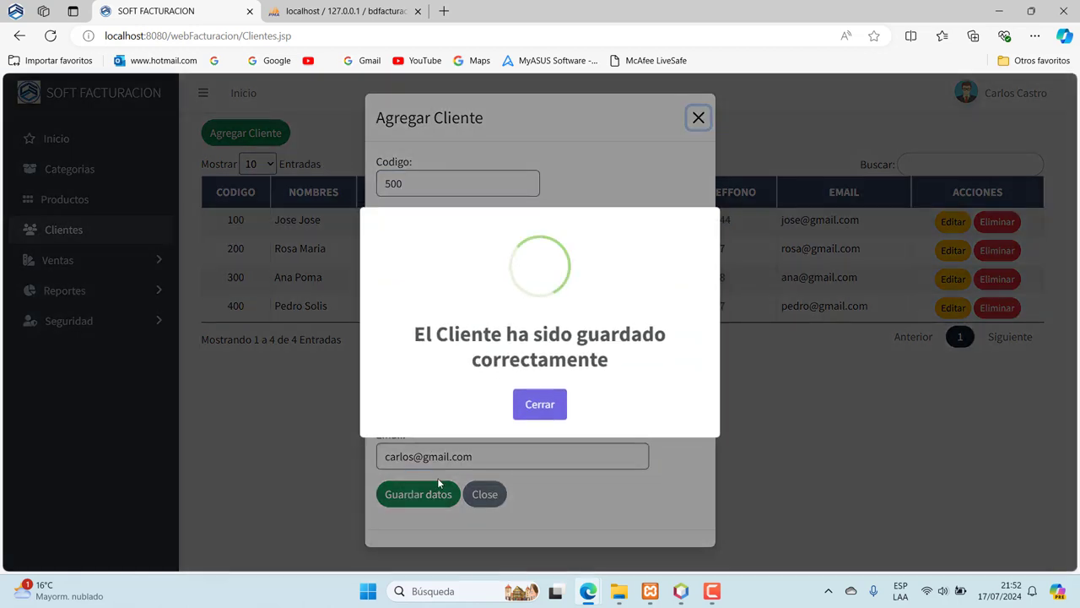
{"action": "left_click", "coordinate": [518, 414]}
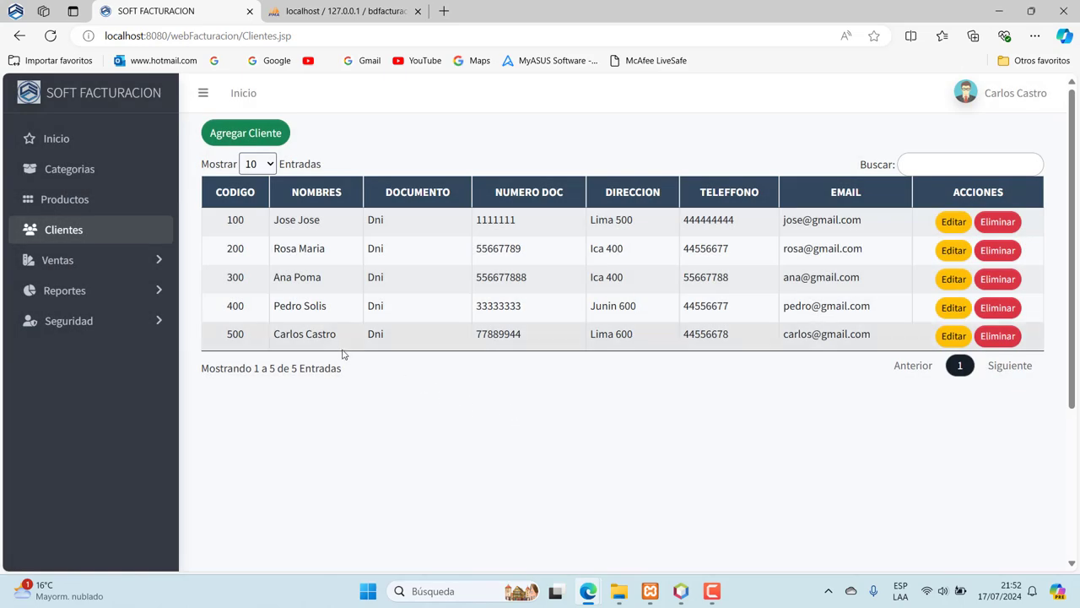
Step: Open a new factura under Ventas and select the newly registered client
{"action": "left_click", "coordinate": [58, 265]}
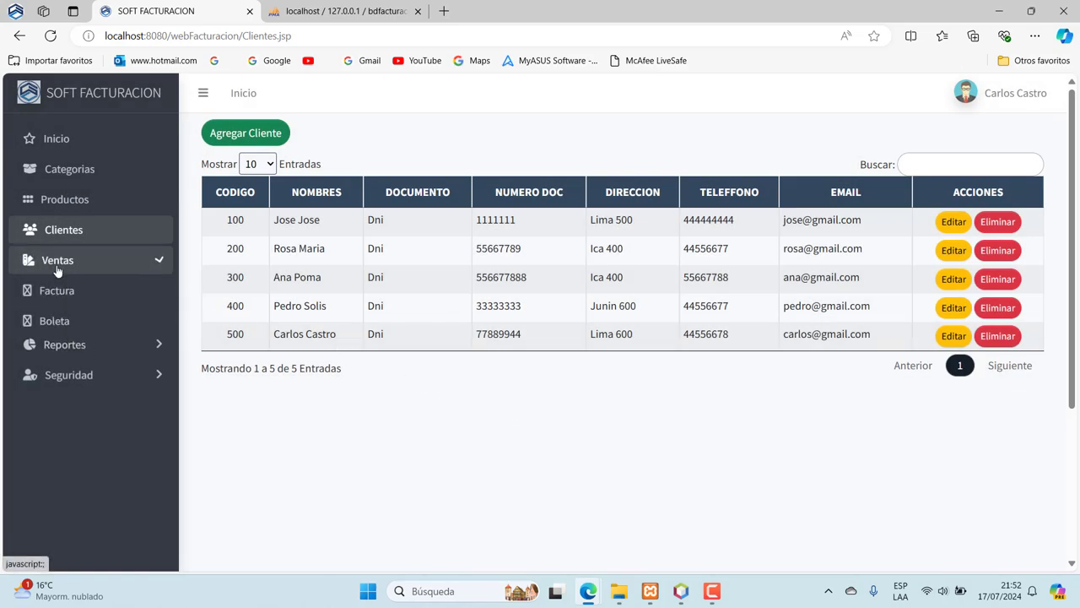
{"action": "left_click", "coordinate": [59, 291]}
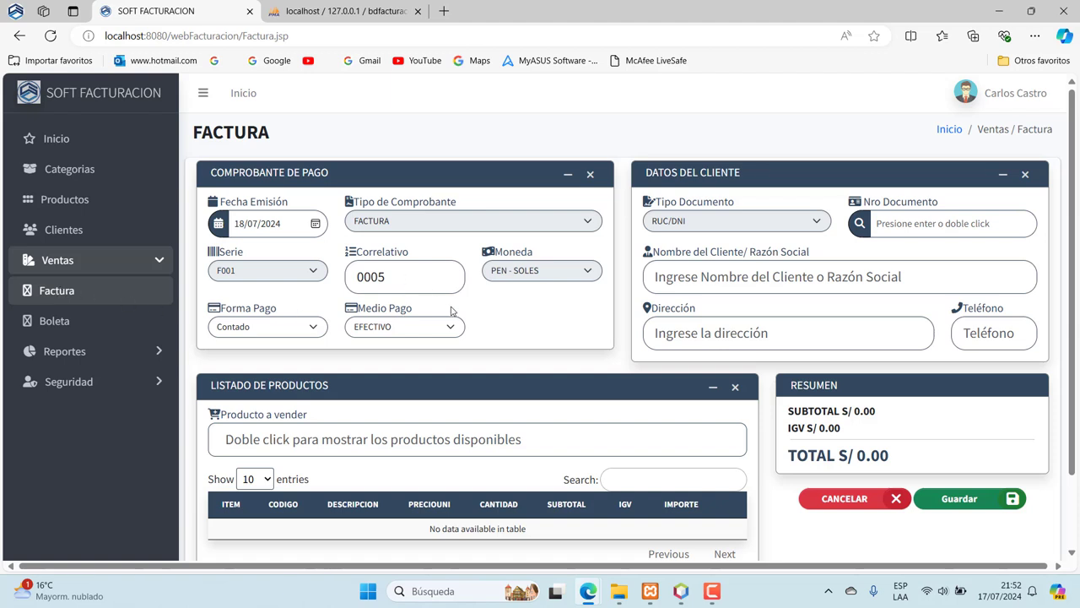
{"action": "left_click", "coordinate": [909, 228]}
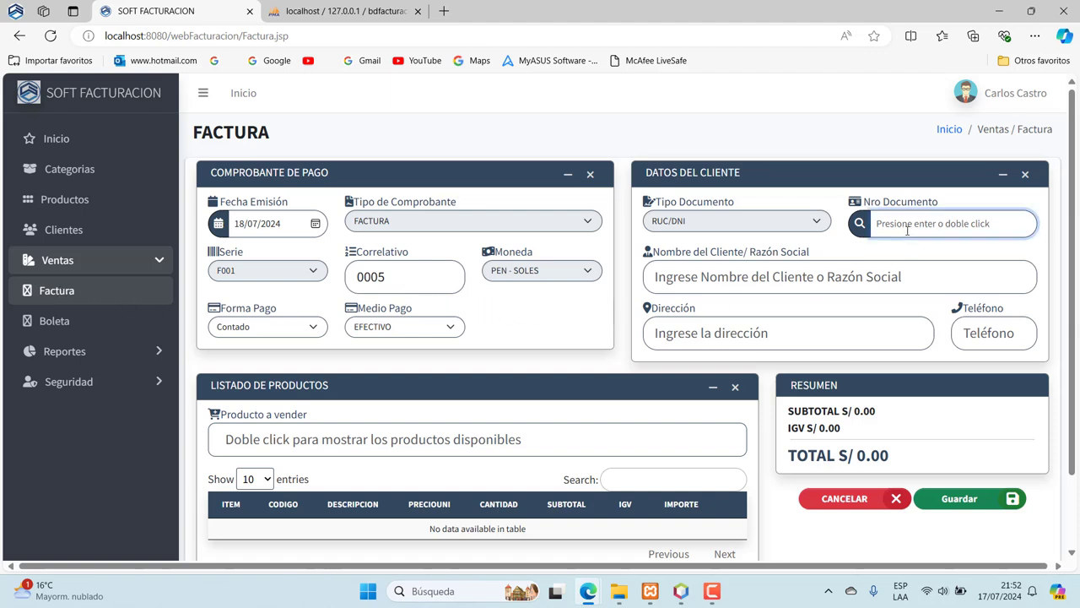
{"action": "double_click", "coordinate": [907, 226]}
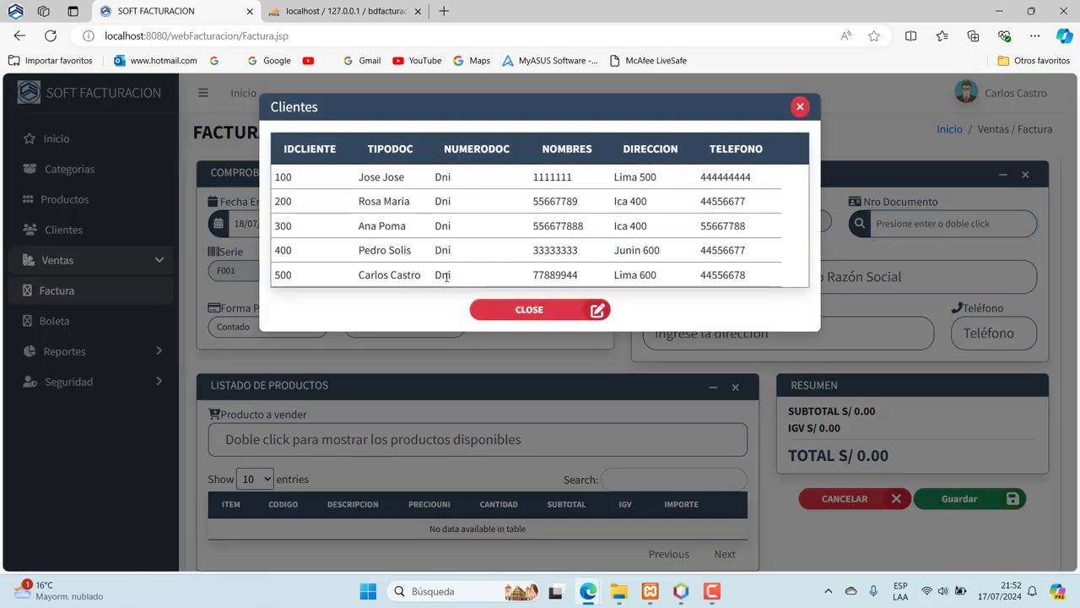
{"action": "double_click", "coordinate": [417, 276]}
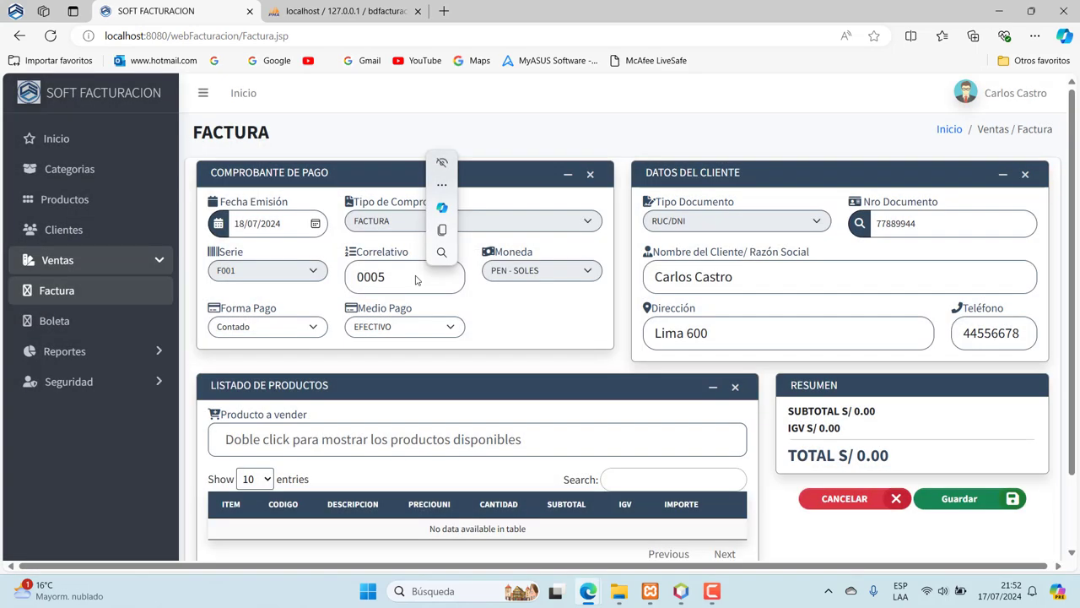
Step: Add TIJERAS with quantity 2 and save the factura totalling S/. 11.80
{"action": "scroll", "coordinate": [415, 279], "scroll_direction": "down", "scroll_amount": 2}
{"action": "double_click", "coordinate": [307, 349]}
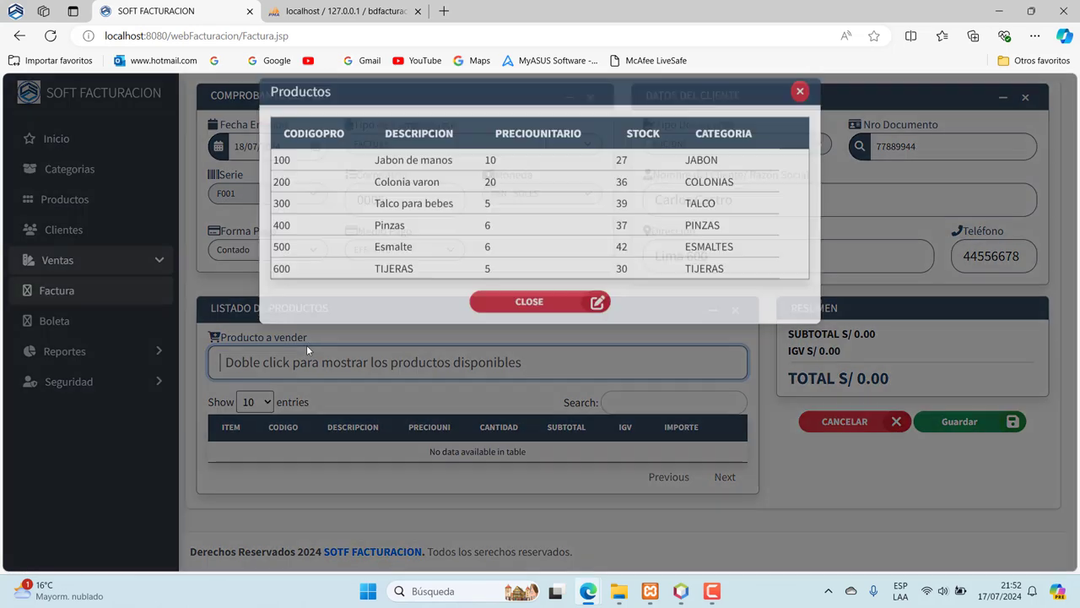
{"action": "double_click", "coordinate": [285, 287]}
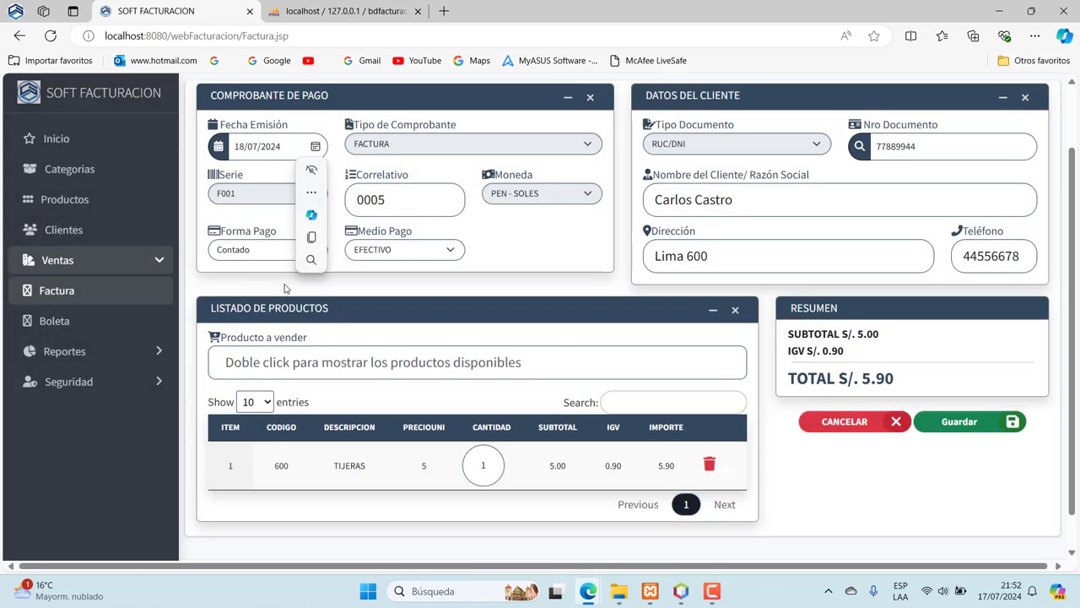
{"action": "double_click", "coordinate": [487, 464]}
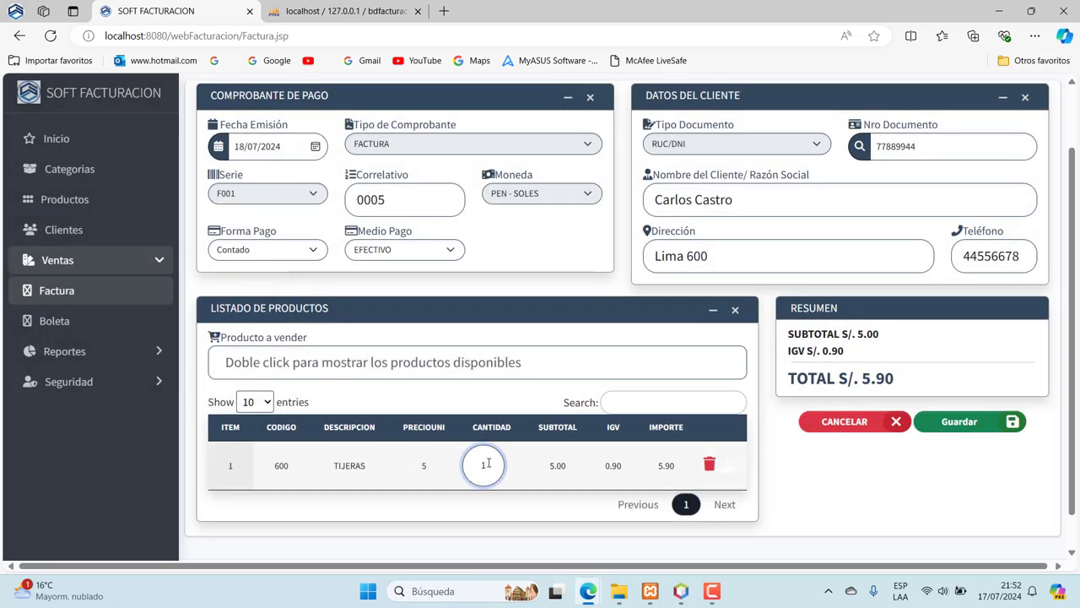
{"action": "type", "text": "2"}
{"action": "key", "text": "Return"}
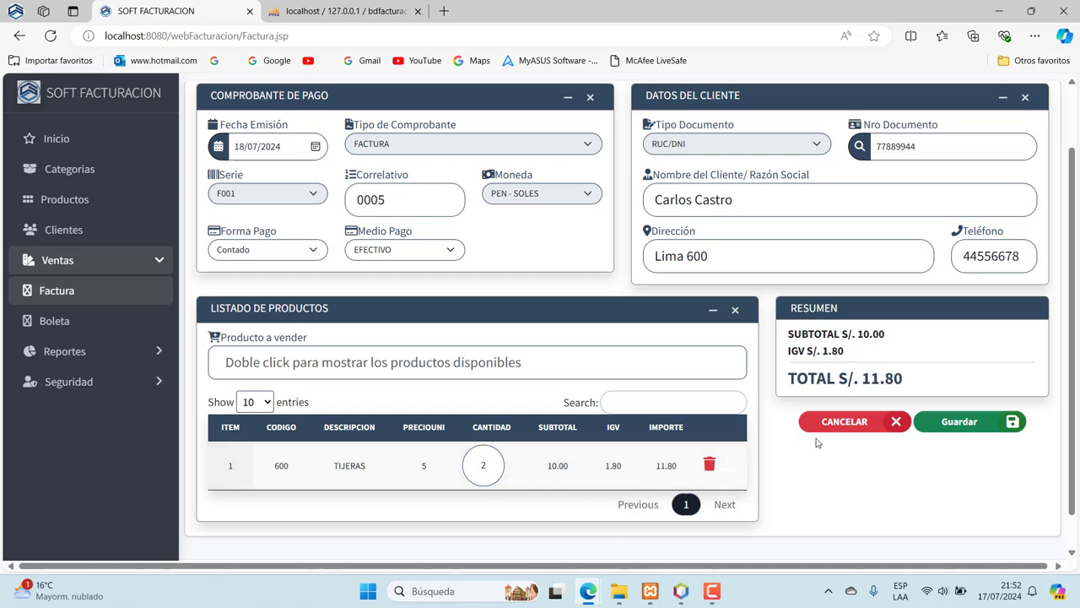
{"action": "left_click", "coordinate": [942, 421]}
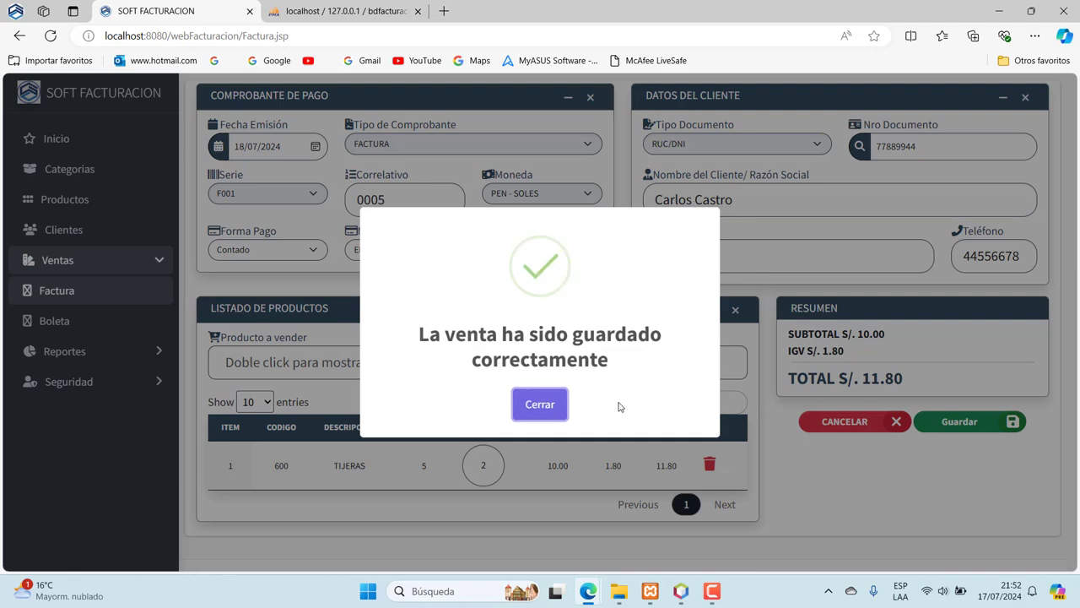
{"action": "left_click", "coordinate": [553, 408]}
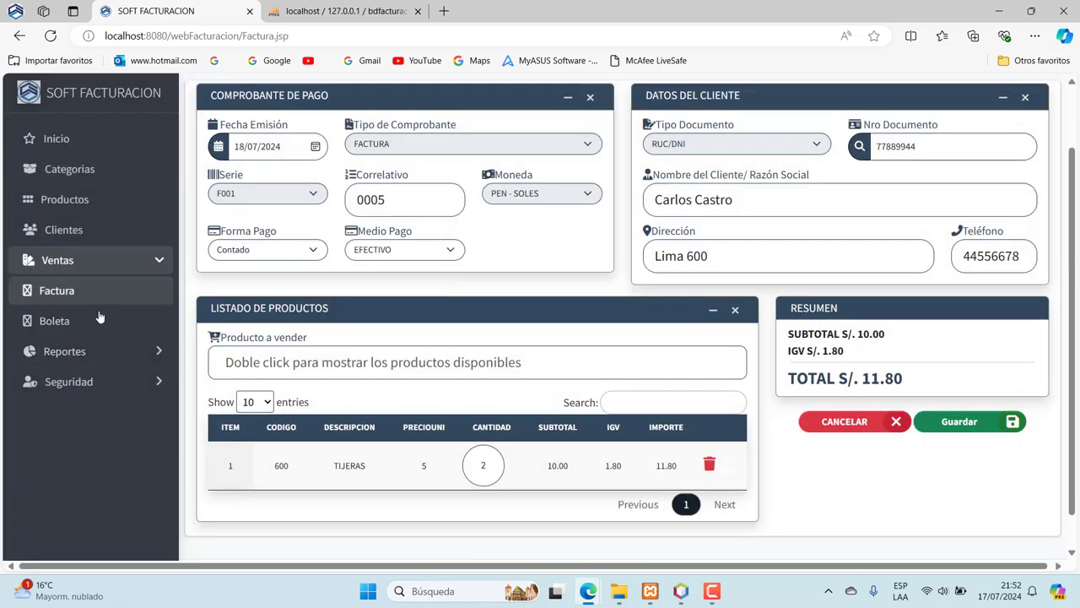
Step: Review factura F001-0005 in Registro de Ventas, then open a blank boleta B001-0003
{"action": "left_click", "coordinate": [76, 351]}
{"action": "left_click", "coordinate": [74, 380]}
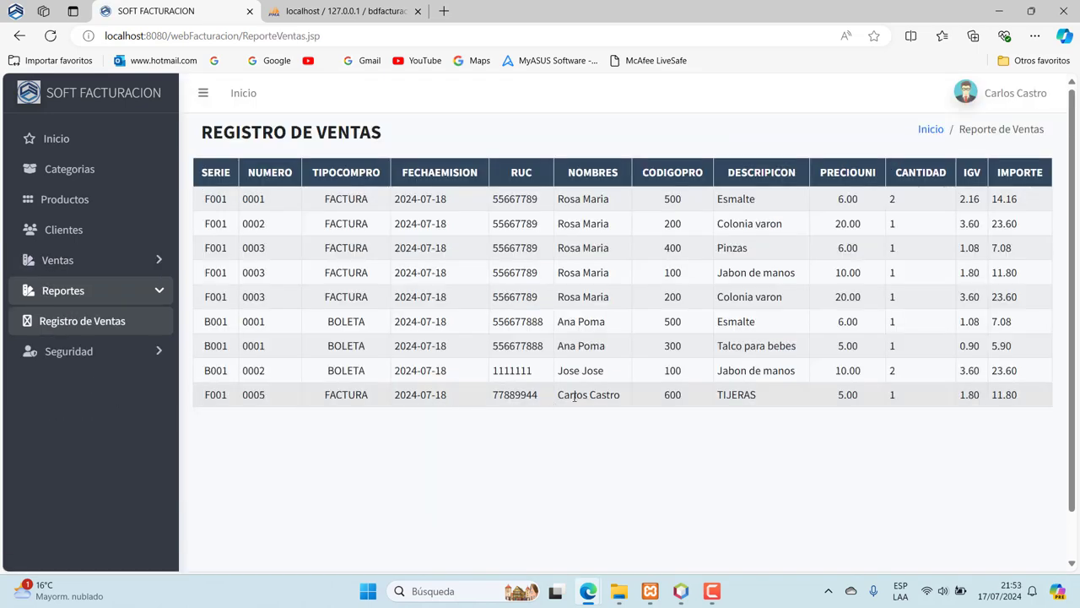
{"action": "left_click", "coordinate": [56, 263]}
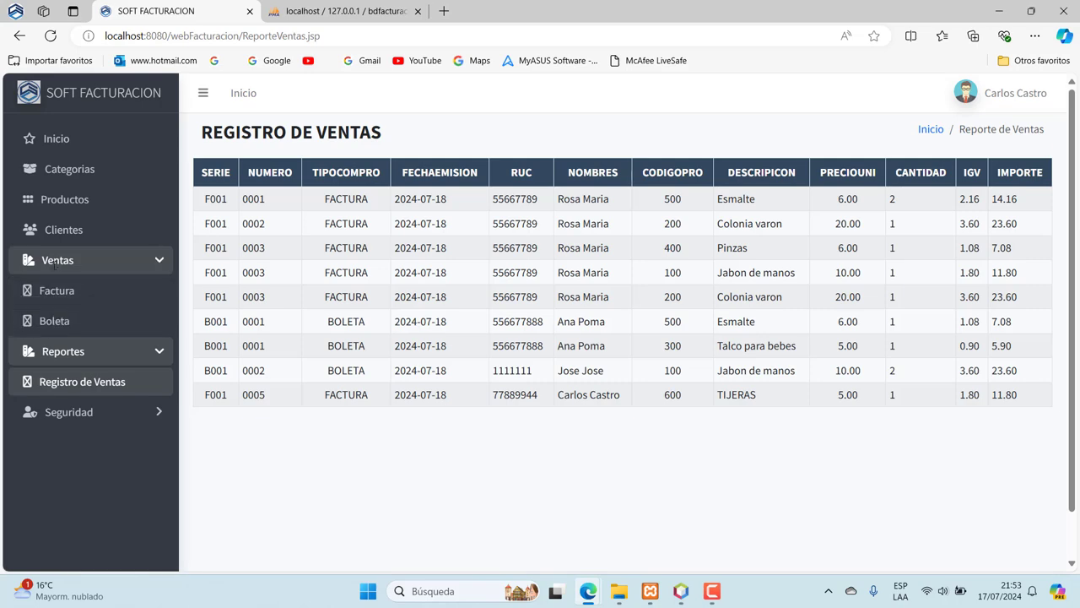
{"action": "left_click", "coordinate": [53, 322]}
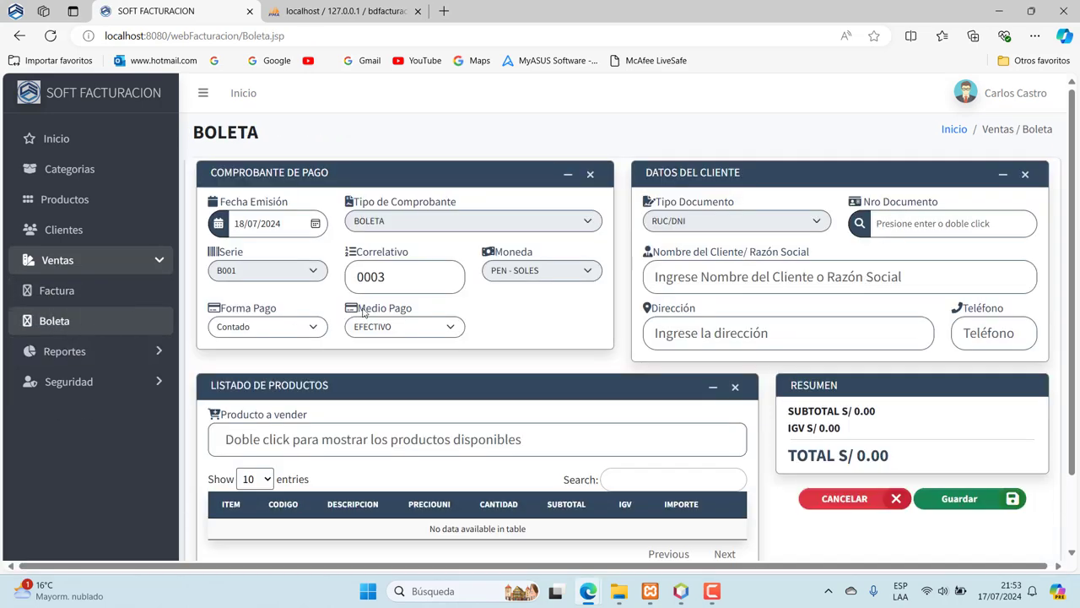
Step: Select the new client on the boleta and add Talco para bebes with quantity 2
{"action": "double_click", "coordinate": [882, 225]}
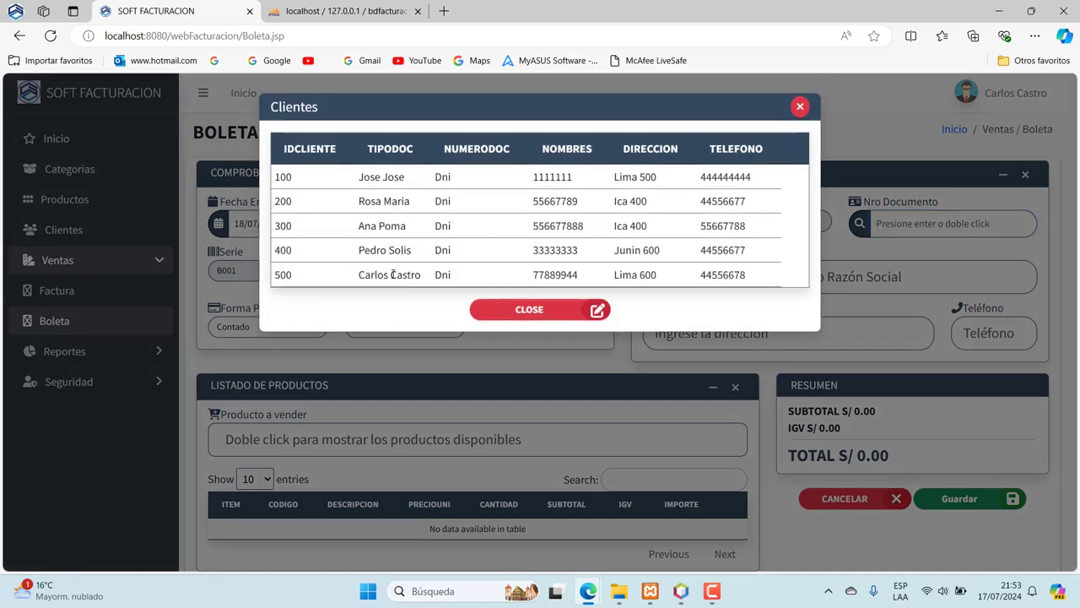
{"action": "double_click", "coordinate": [393, 275]}
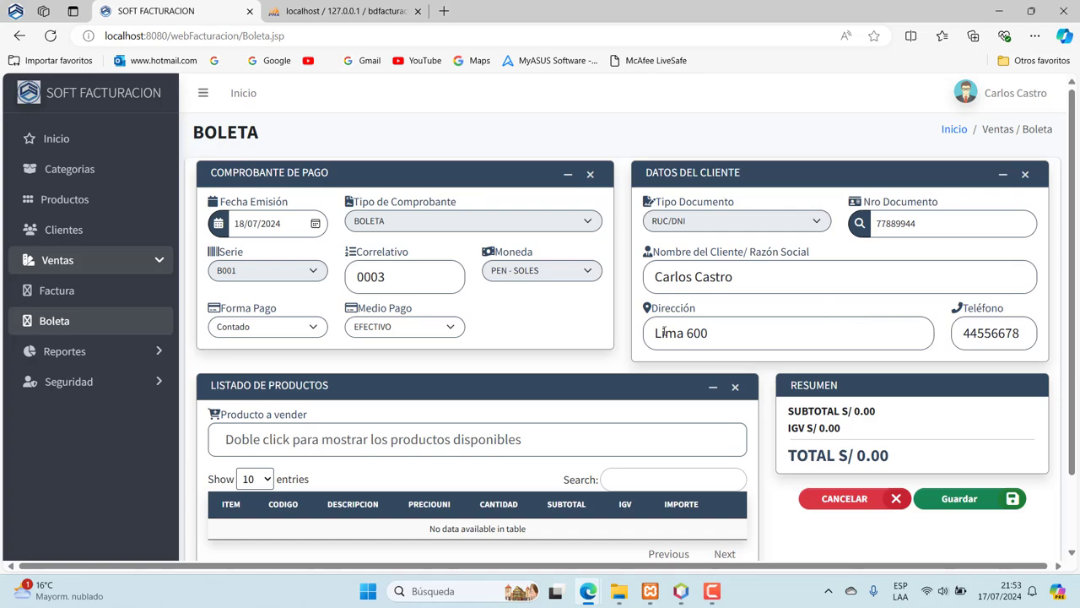
{"action": "scroll", "coordinate": [499, 391], "scroll_direction": "down", "scroll_amount": 1}
{"action": "double_click", "coordinate": [274, 354]}
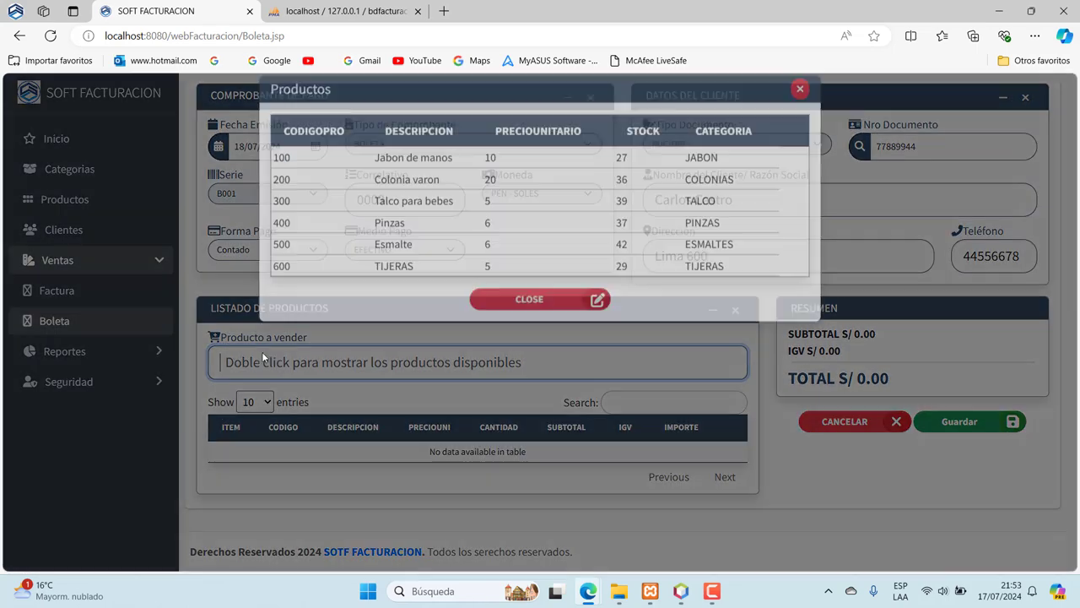
{"action": "double_click", "coordinate": [282, 218]}
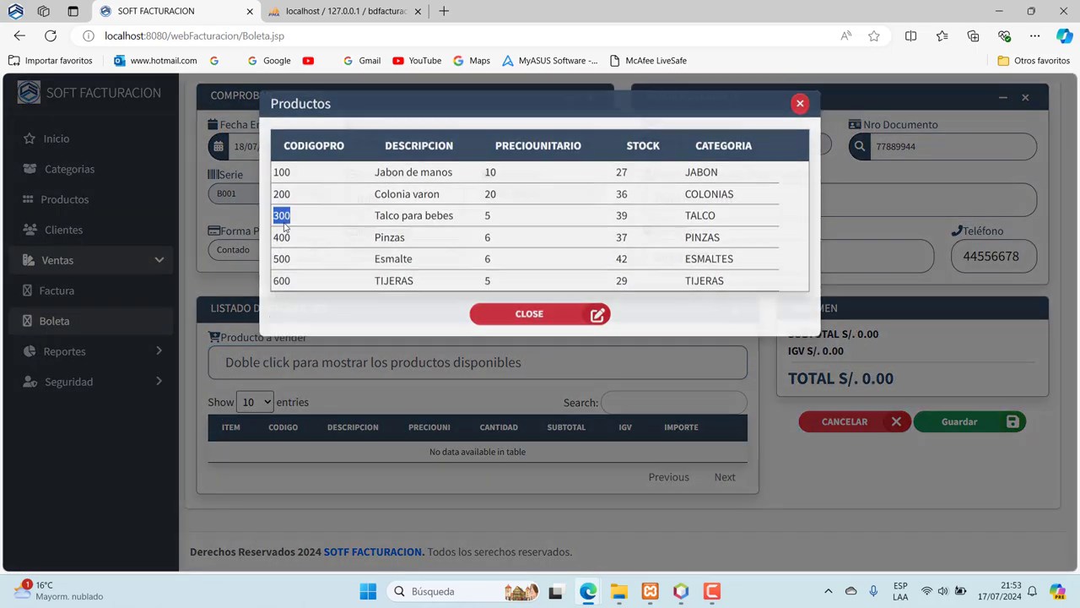
{"action": "left_click", "coordinate": [484, 464]}
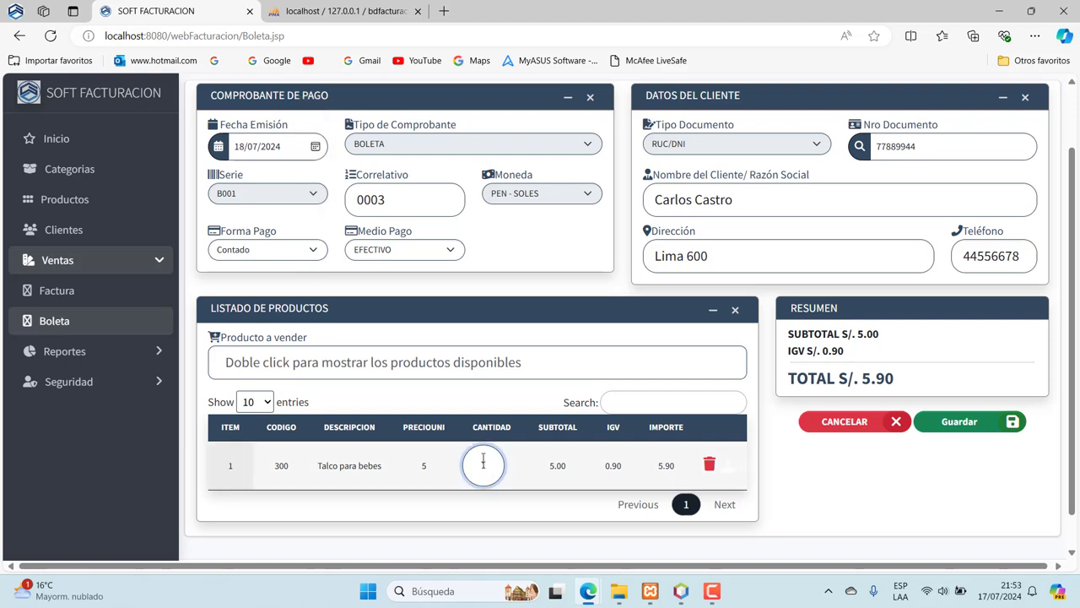
{"action": "type", "text": "2"}
{"action": "key", "text": "Return"}
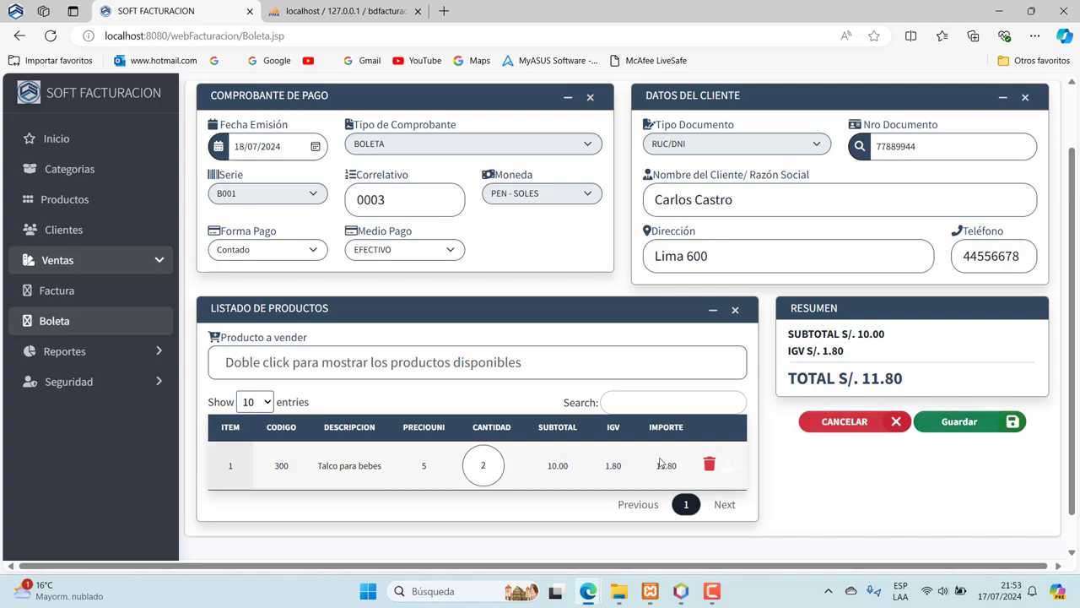
Step: Add Esmalte with quantity 2 and save the boleta totalling S/. 25.96
{"action": "double_click", "coordinate": [263, 367]}
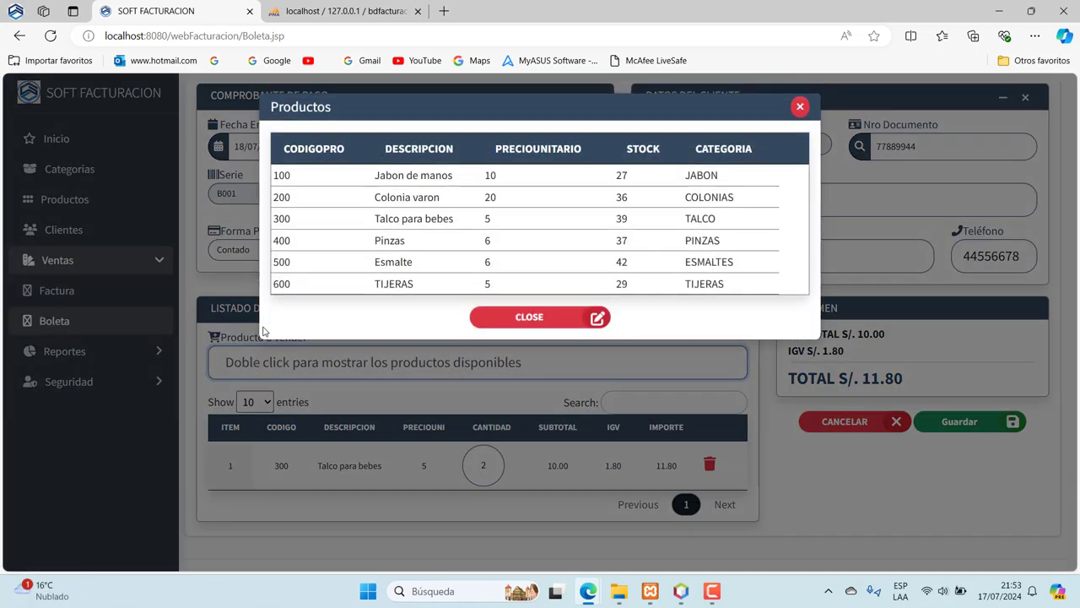
{"action": "left_click", "coordinate": [284, 263]}
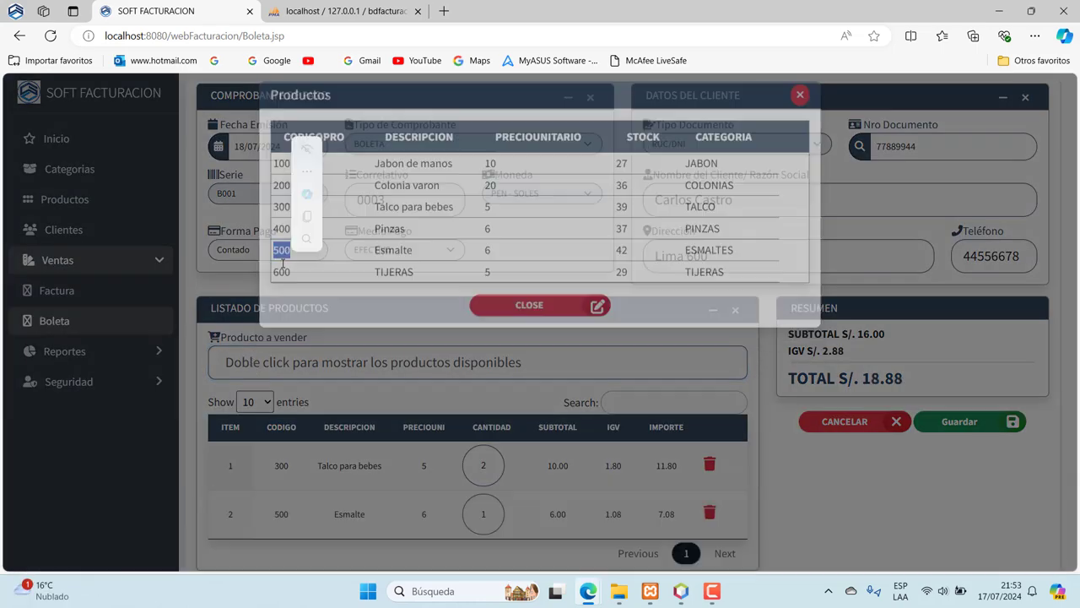
{"action": "scroll", "coordinate": [420, 441], "scroll_direction": "down", "scroll_amount": 1}
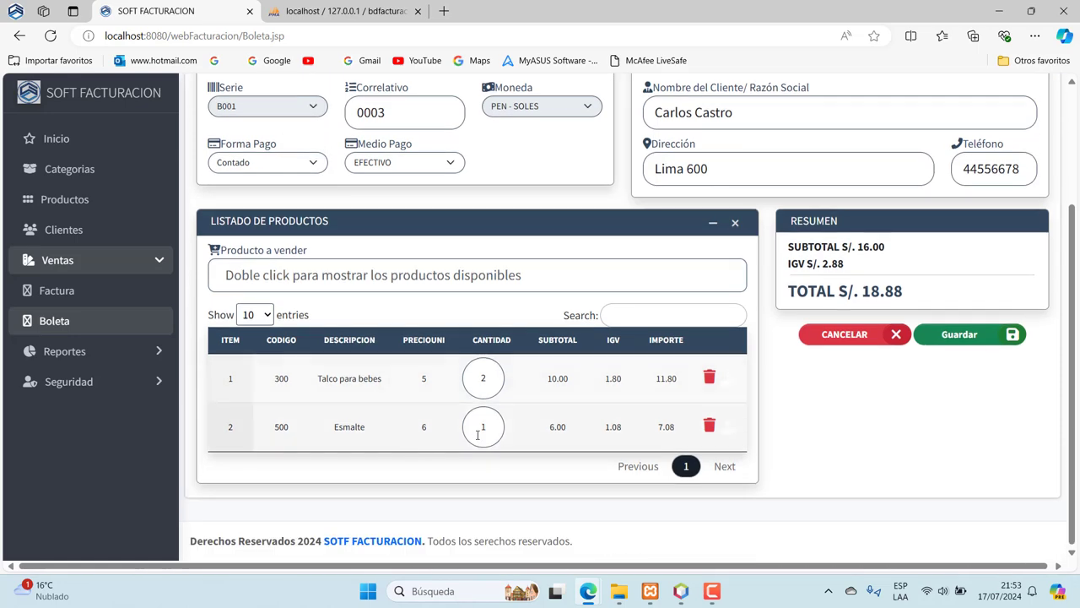
{"action": "left_click", "coordinate": [485, 428]}
{"action": "type", "text": "2"}
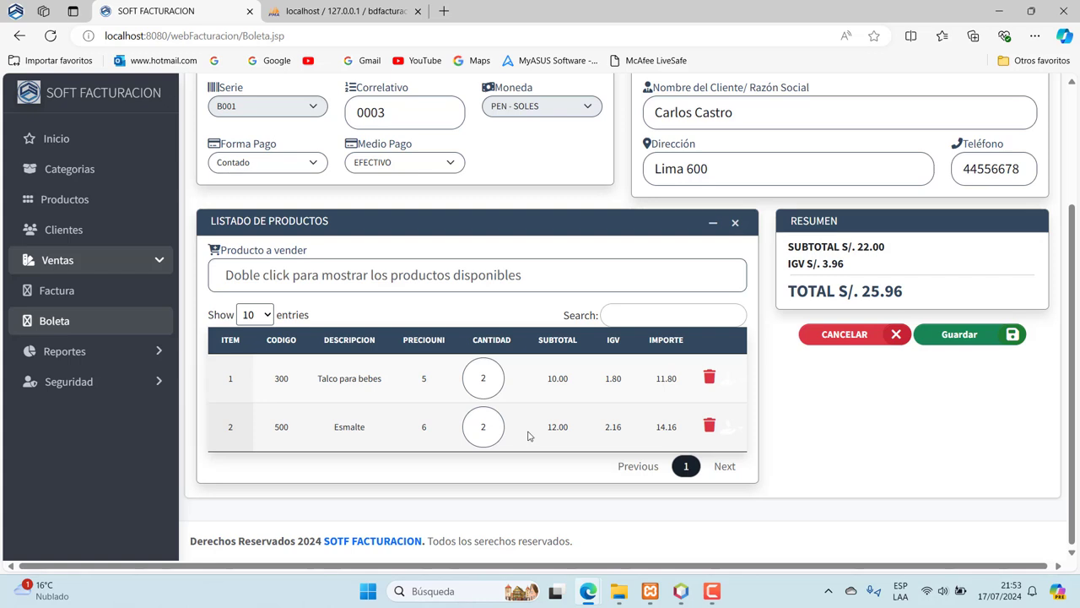
{"action": "scroll", "coordinate": [827, 431], "scroll_direction": "up", "scroll_amount": 2}
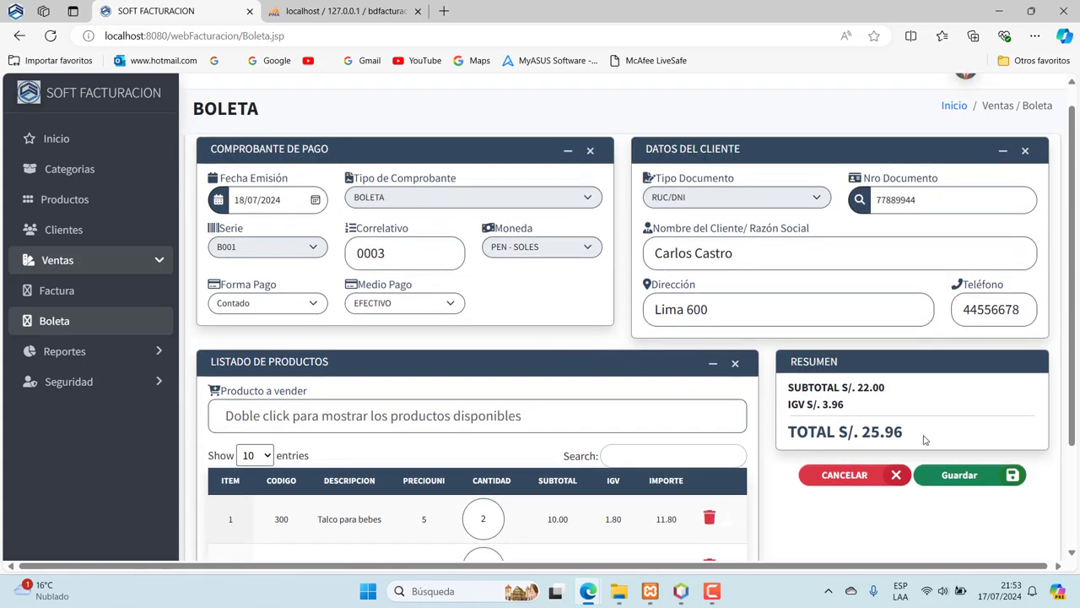
{"action": "left_click", "coordinate": [945, 474]}
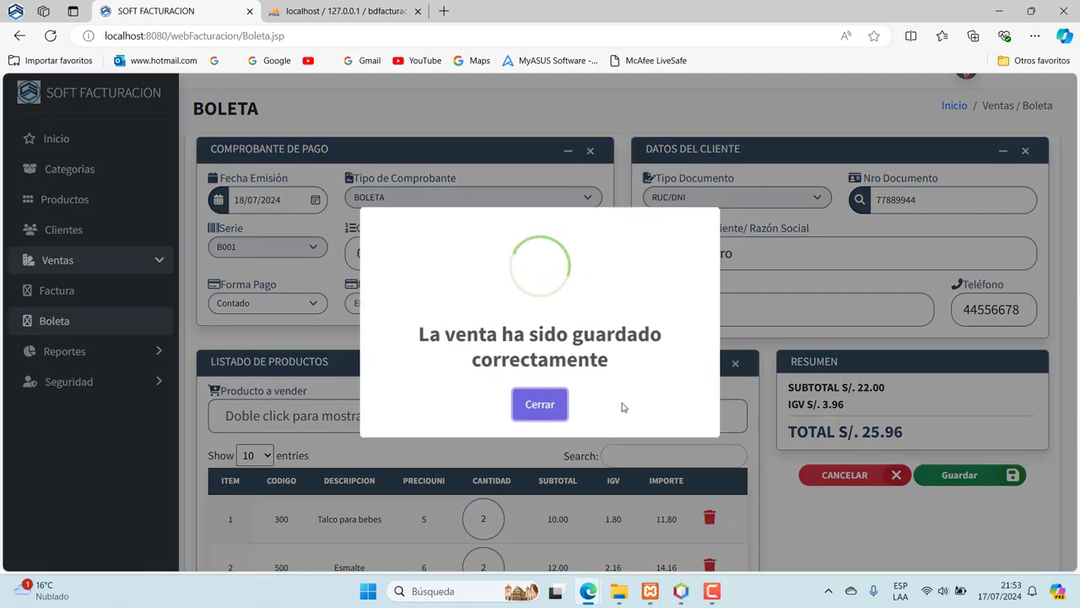
{"action": "left_click", "coordinate": [541, 403]}
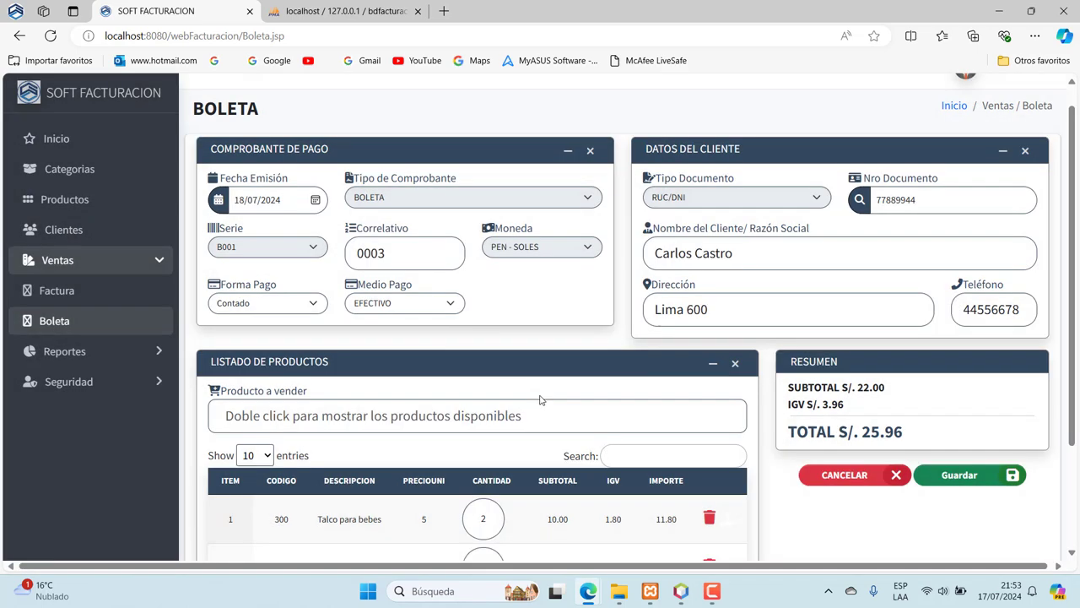
{"action": "left_click", "coordinate": [84, 353]}
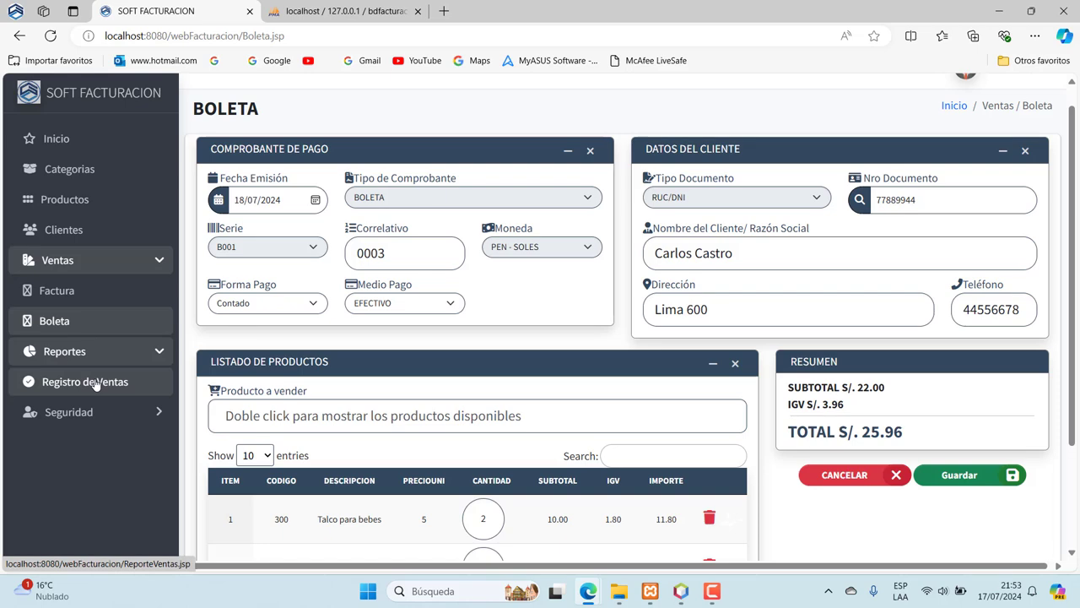
Step: Check boleta B001-0003's lines in Registro de Ventas, then view the Seguridad > Usuarios list
{"action": "left_click", "coordinate": [91, 381]}
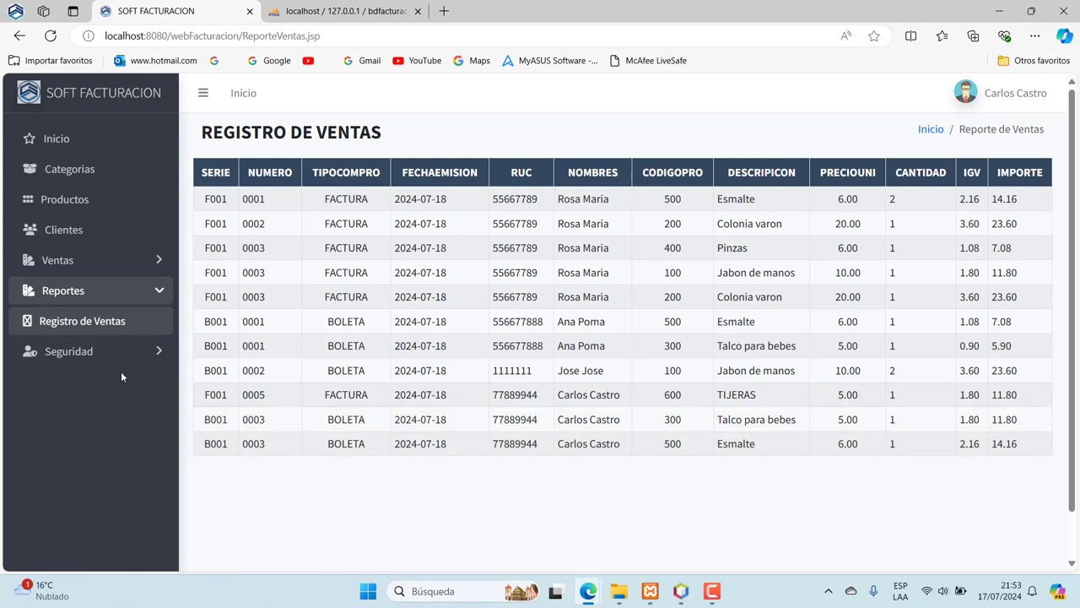
{"action": "left_click", "coordinate": [60, 358]}
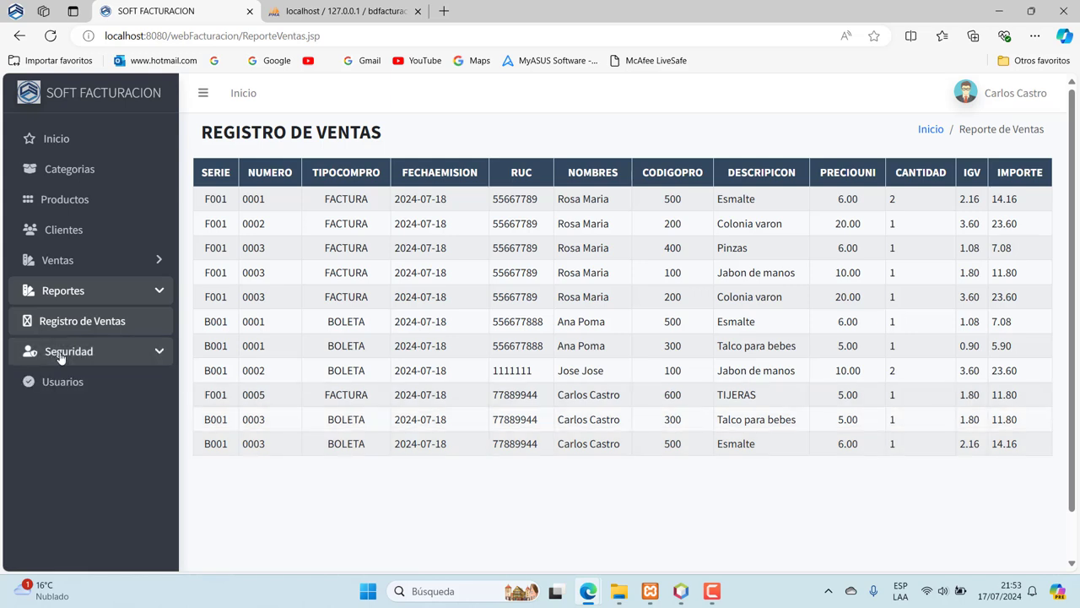
{"action": "left_click", "coordinate": [51, 382]}
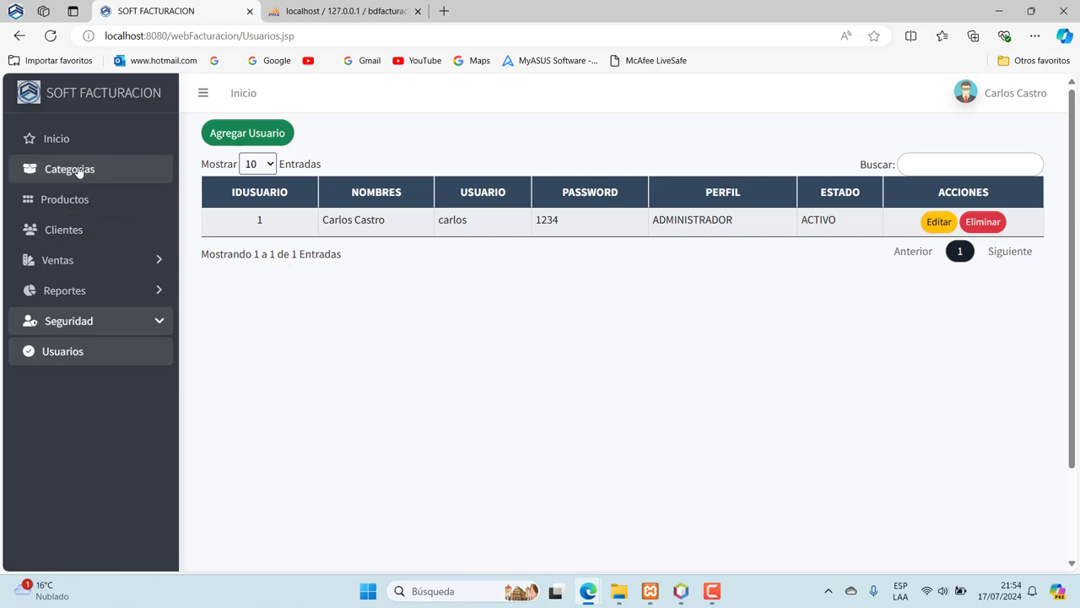
Step: Return to Inicio and sign out from the user menu to reach the login page
{"action": "left_click", "coordinate": [60, 147]}
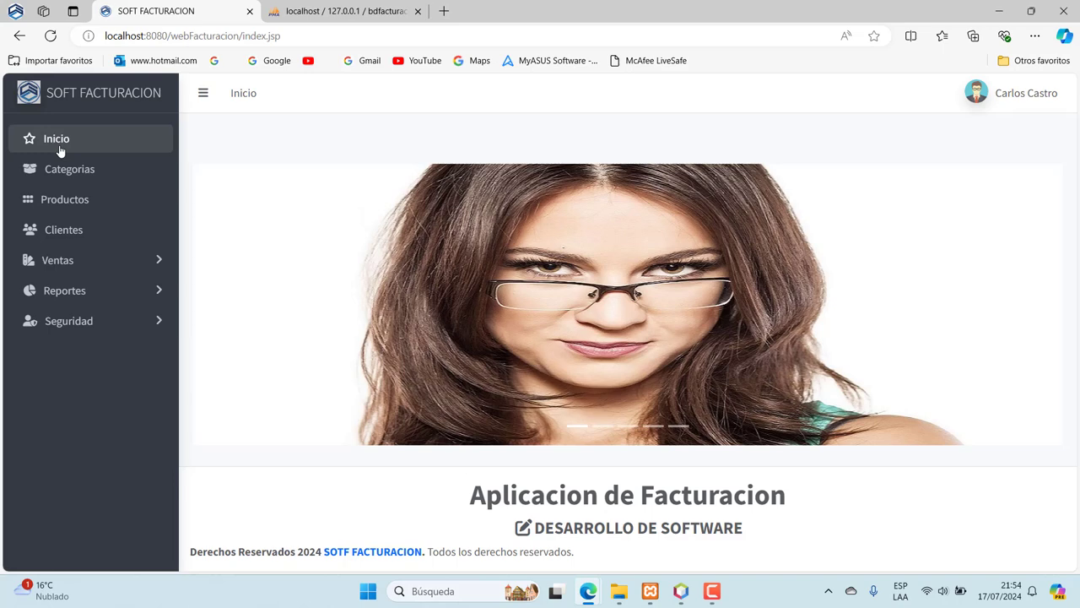
{"action": "left_click", "coordinate": [1018, 94]}
{"action": "left_click", "coordinate": [1036, 251]}
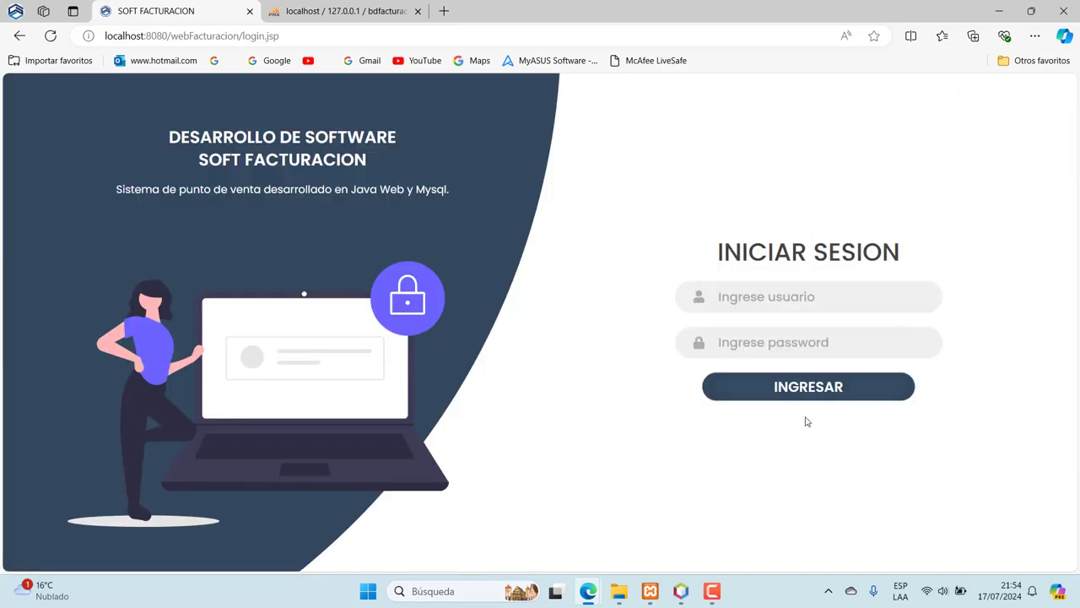
{"action": "left_click", "coordinate": [712, 590]}
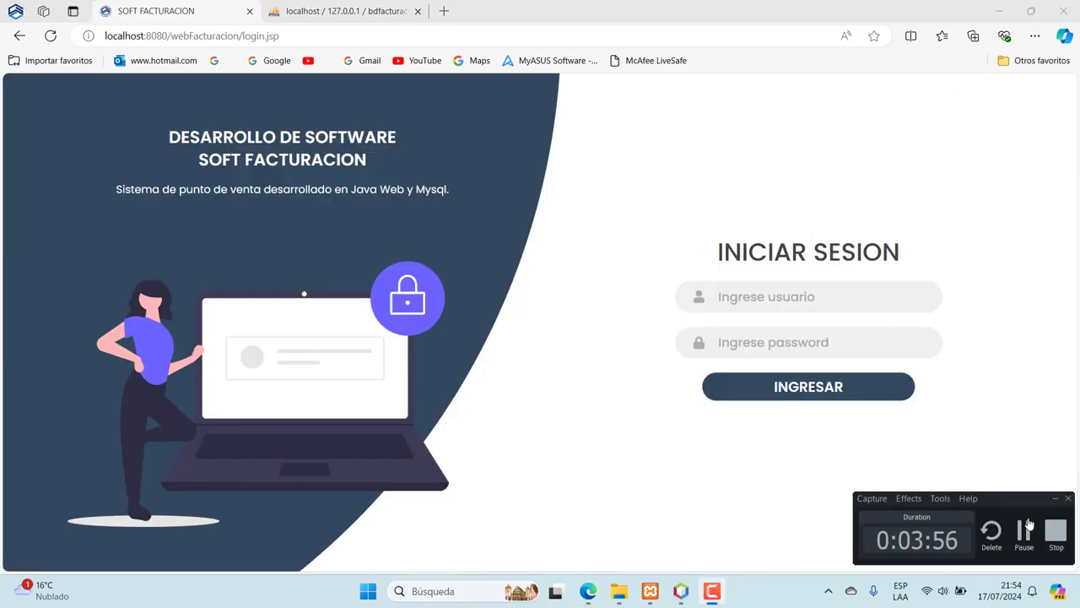